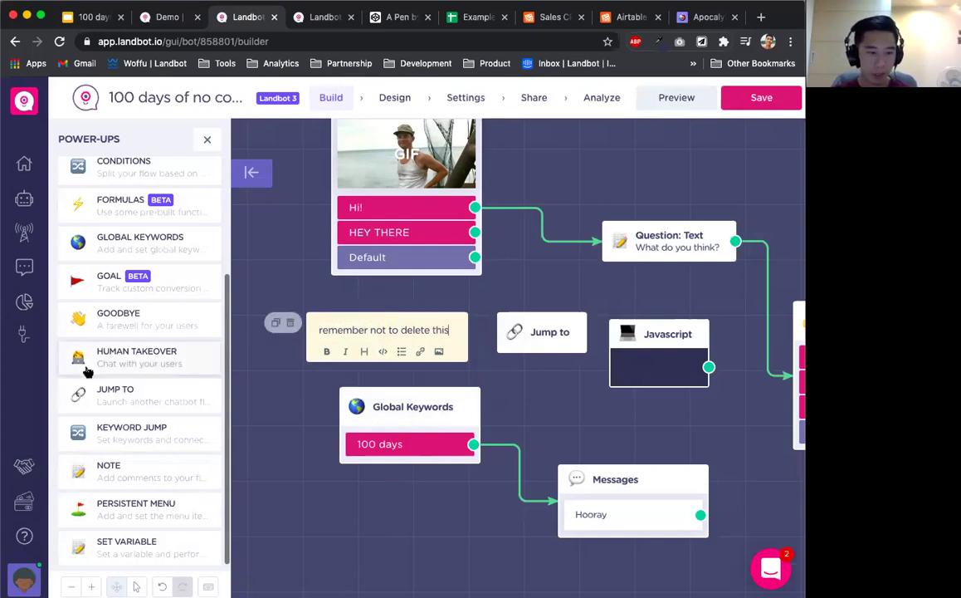
Add a Human Takeover block to the chatbot flow and place it below the Global Keywords block
scroll(159, 234, up, 3)
mouse_move(165, 187)
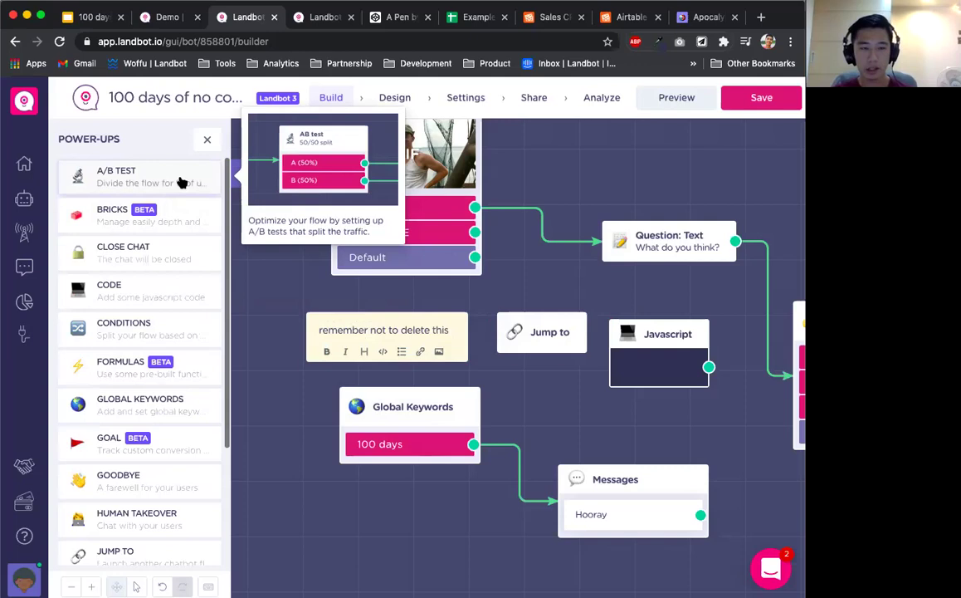
scroll(168, 315, down, 4)
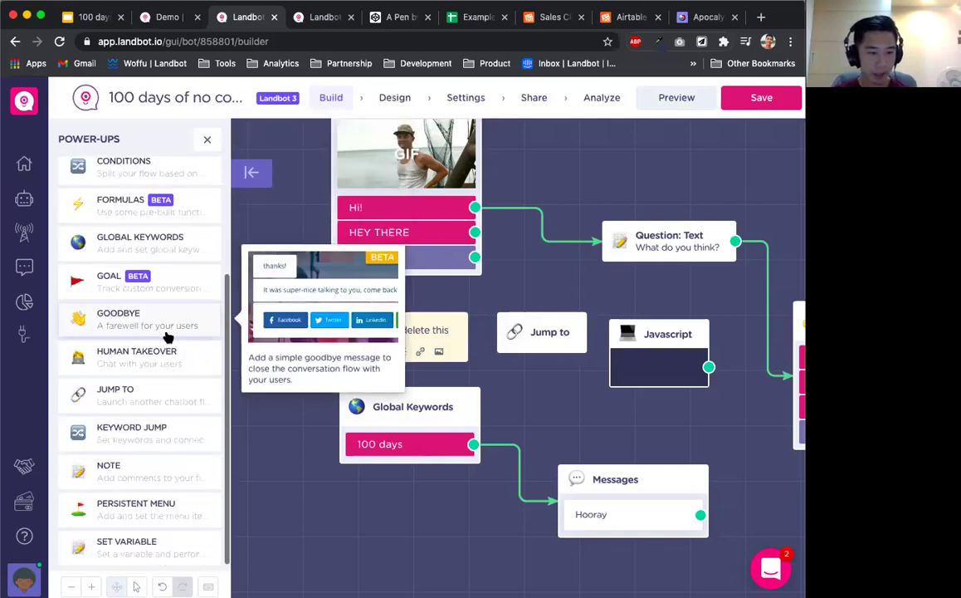
scroll(189, 499, up, 4)
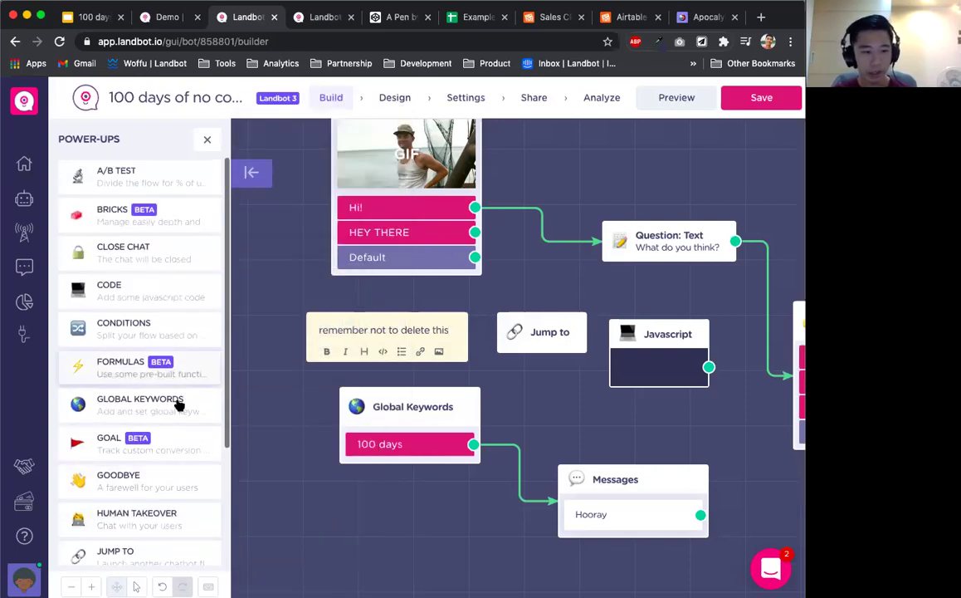
scroll(166, 436, down, 2)
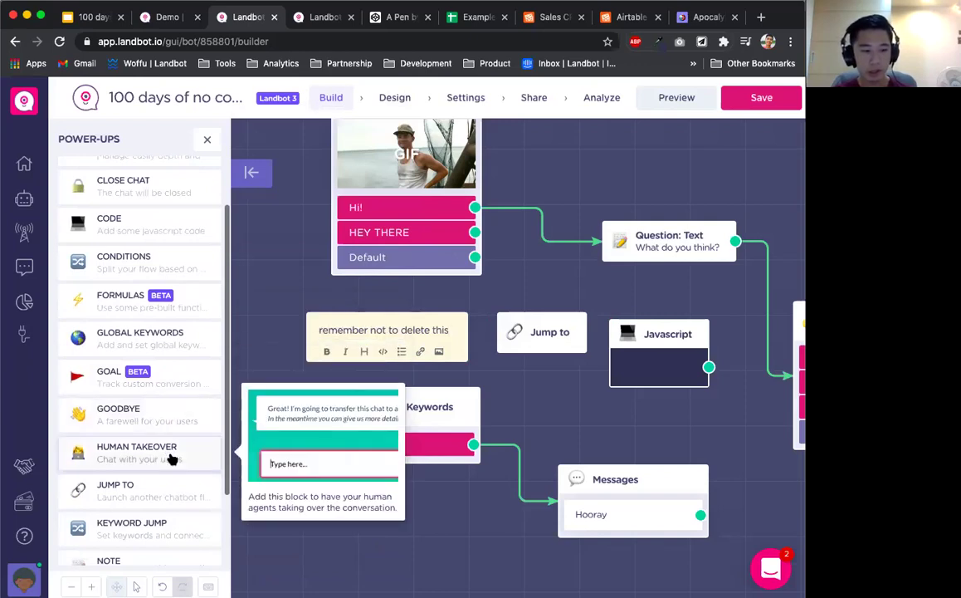
click(170, 458)
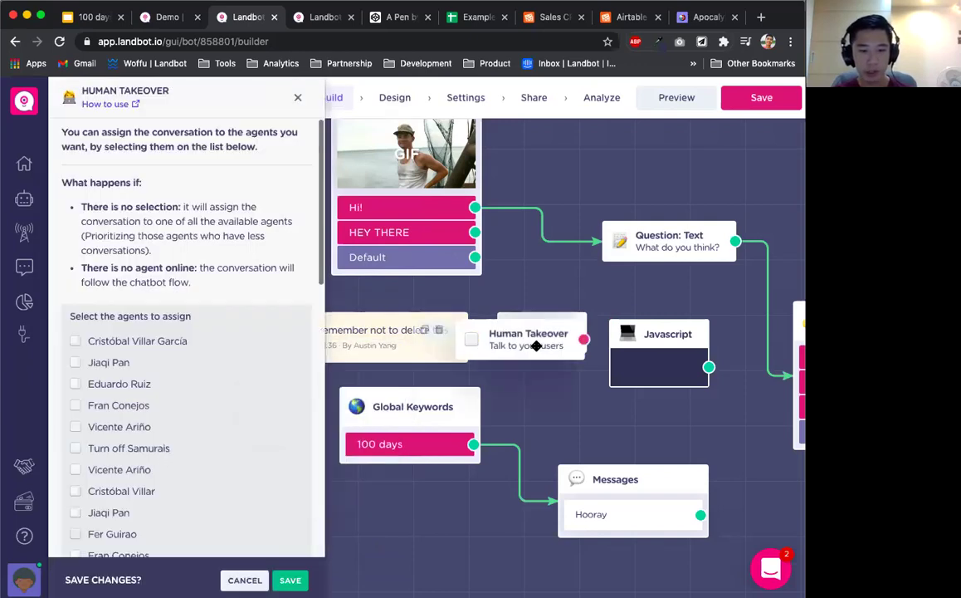
drag(466, 525, 442, 540)
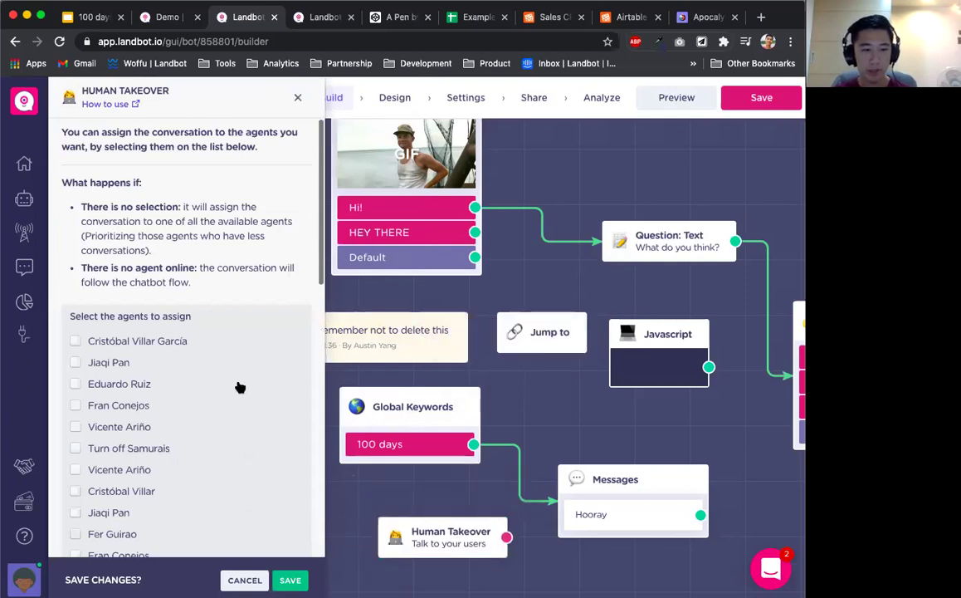
Look through the agents that can be assigned in the Human Takeover settings, then close them without selecting any
scroll(240, 387, down, 5)
scroll(240, 387, down, 4)
scroll(238, 386, up, 10)
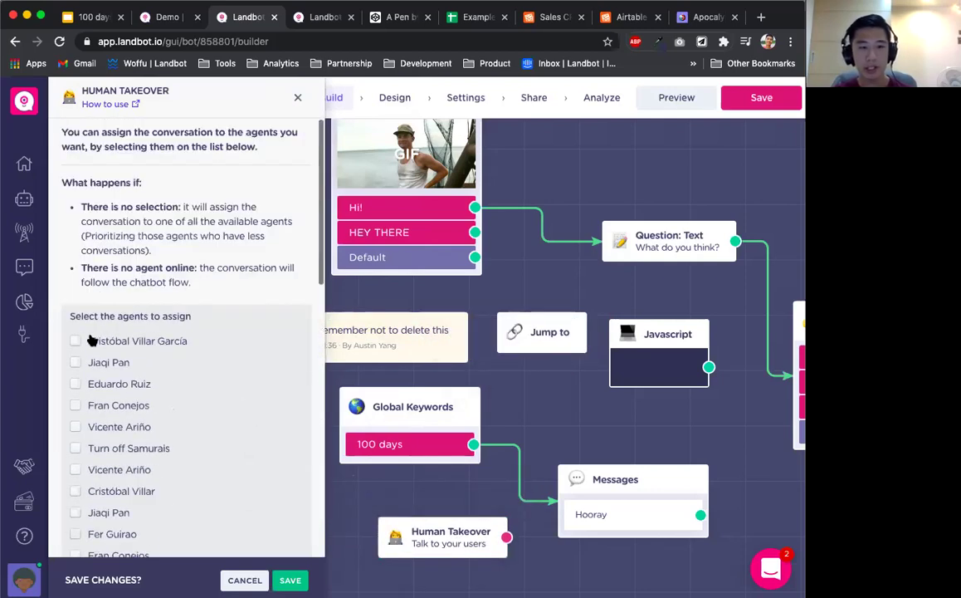
scroll(91, 337, down, 10)
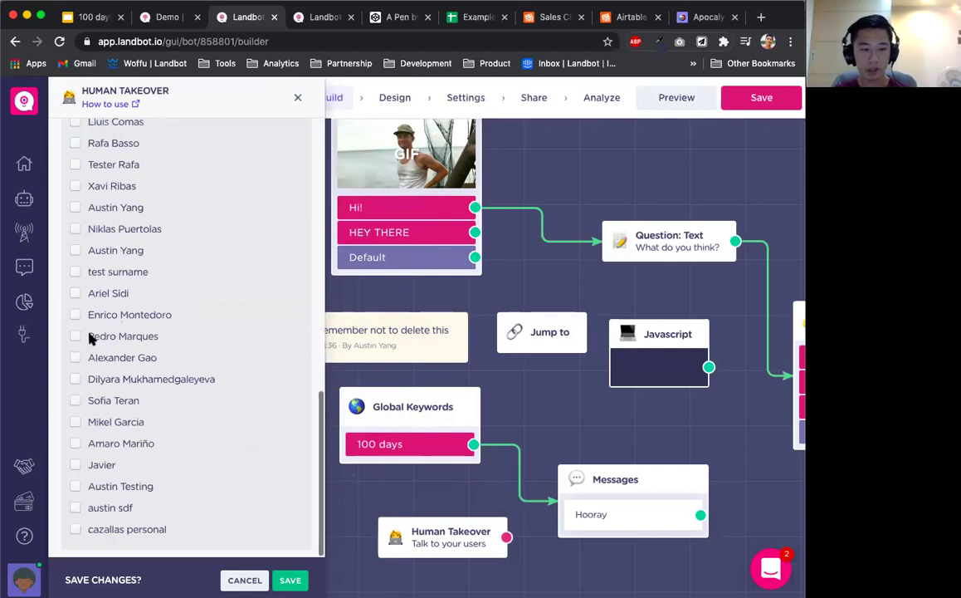
scroll(124, 333, up, 10)
click(297, 98)
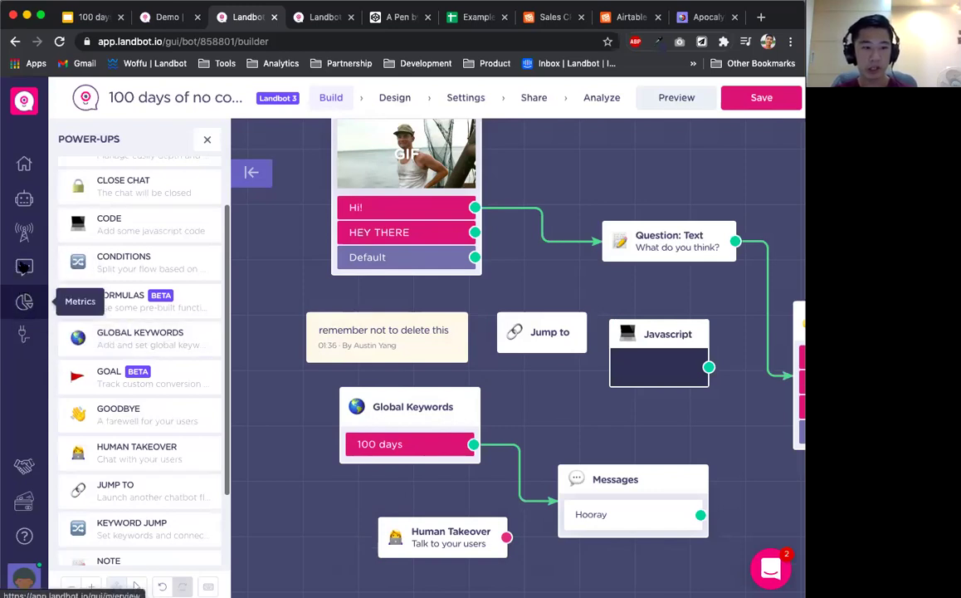
Go to the chats inbox and open the most recent visitor conversation
click(23, 271)
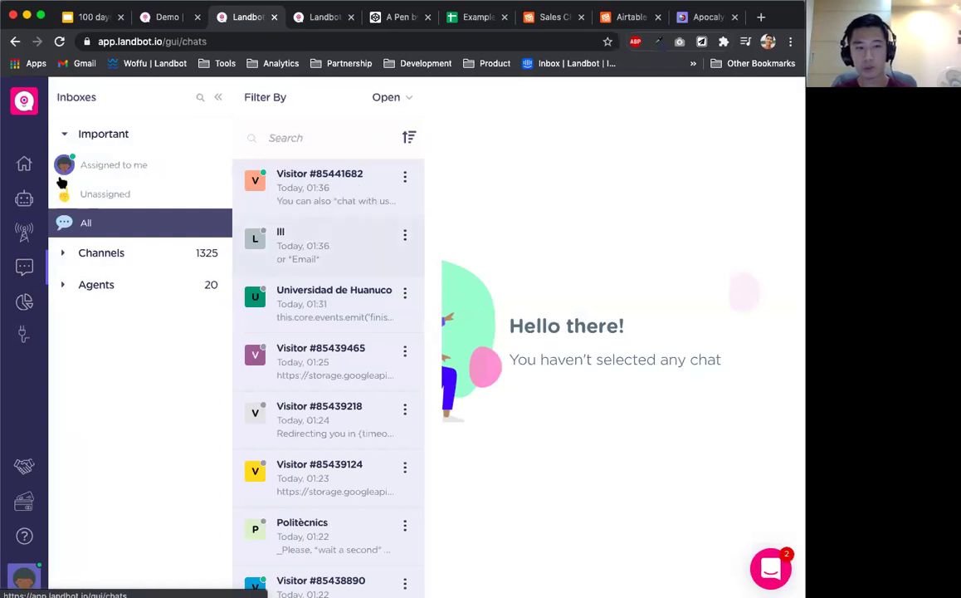
click(26, 165)
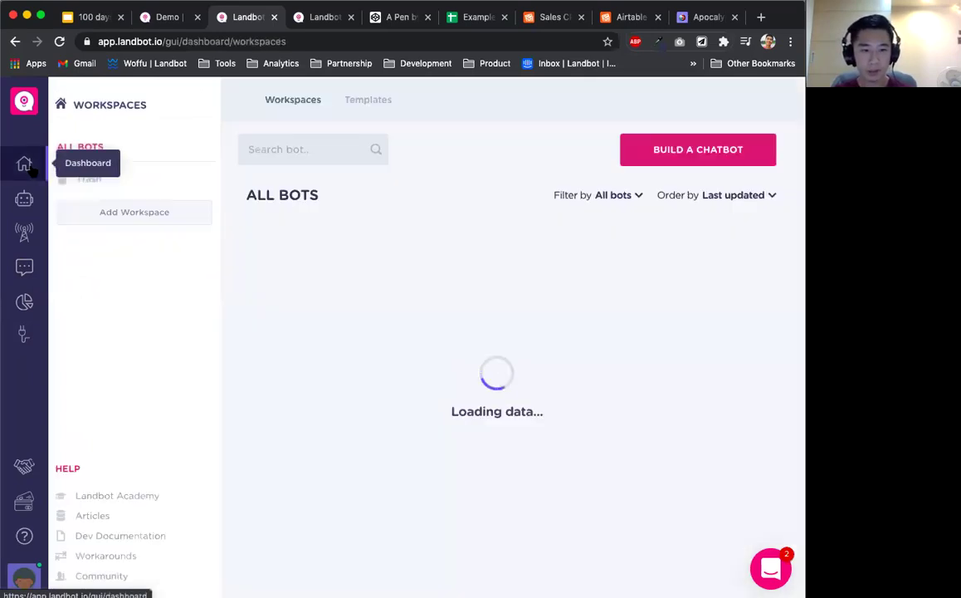
click(25, 270)
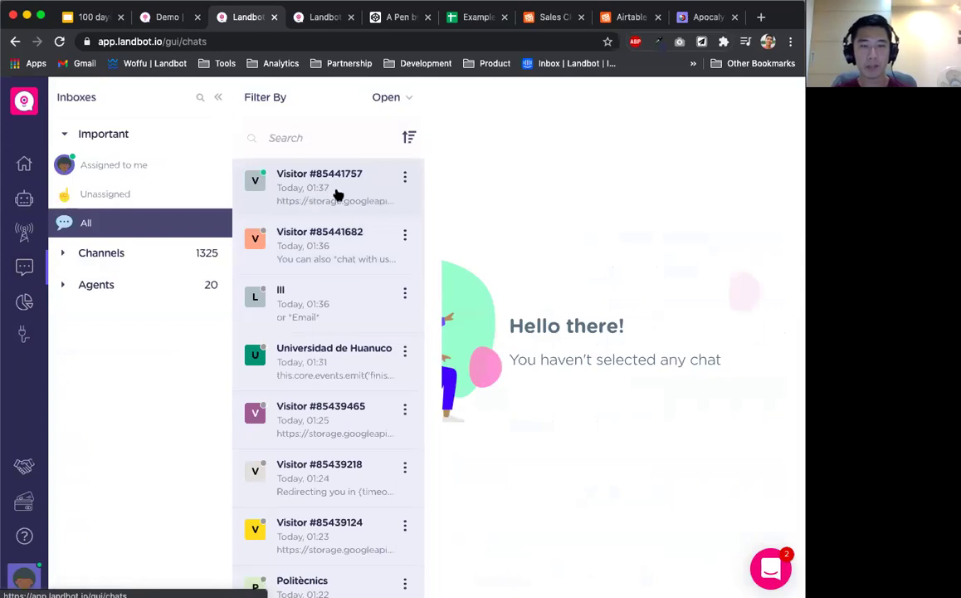
click(338, 194)
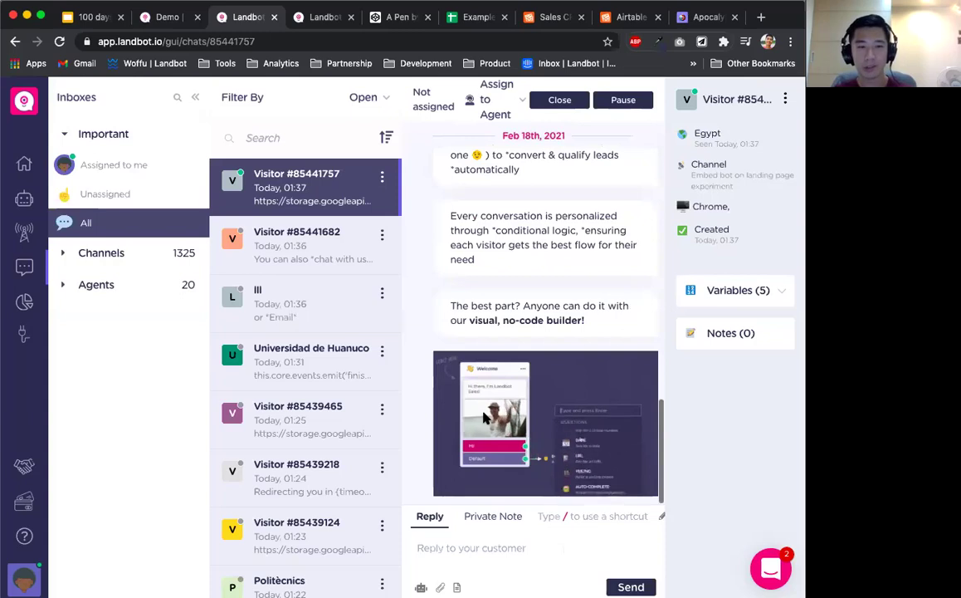
Go back to the dashboard, reopen the bot listed as New Bot and restore its unsaved changes
click(25, 167)
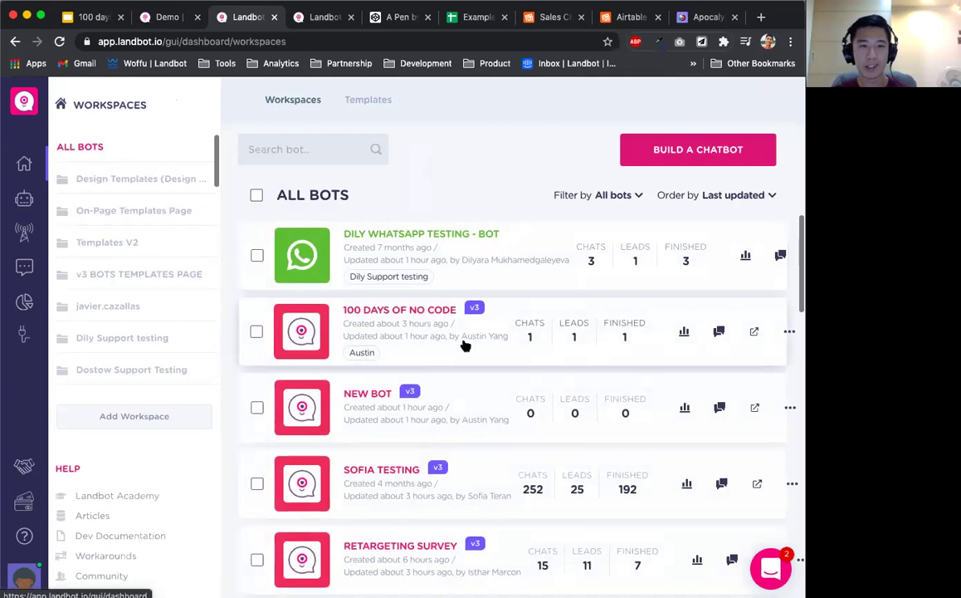
click(471, 360)
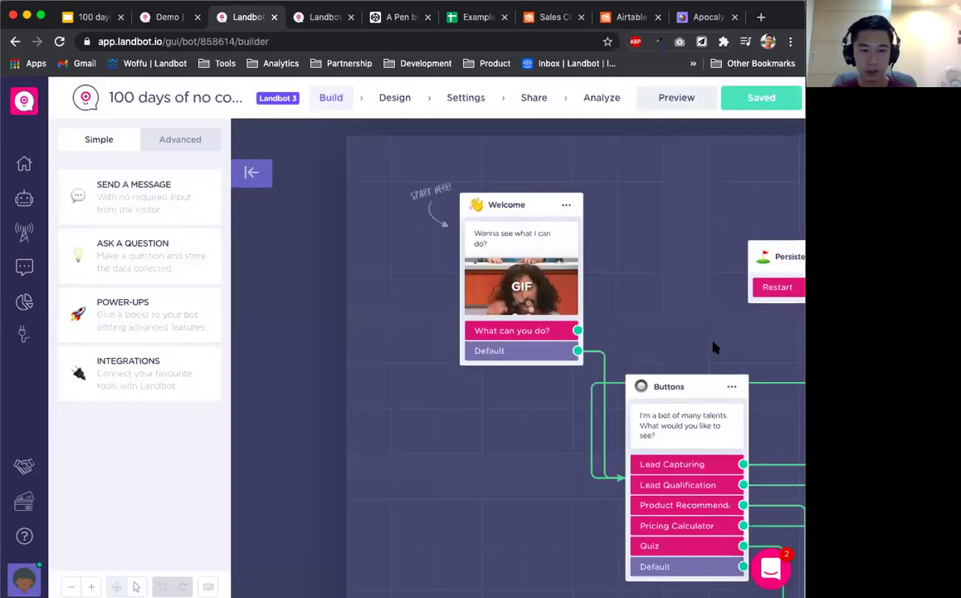
click(25, 165)
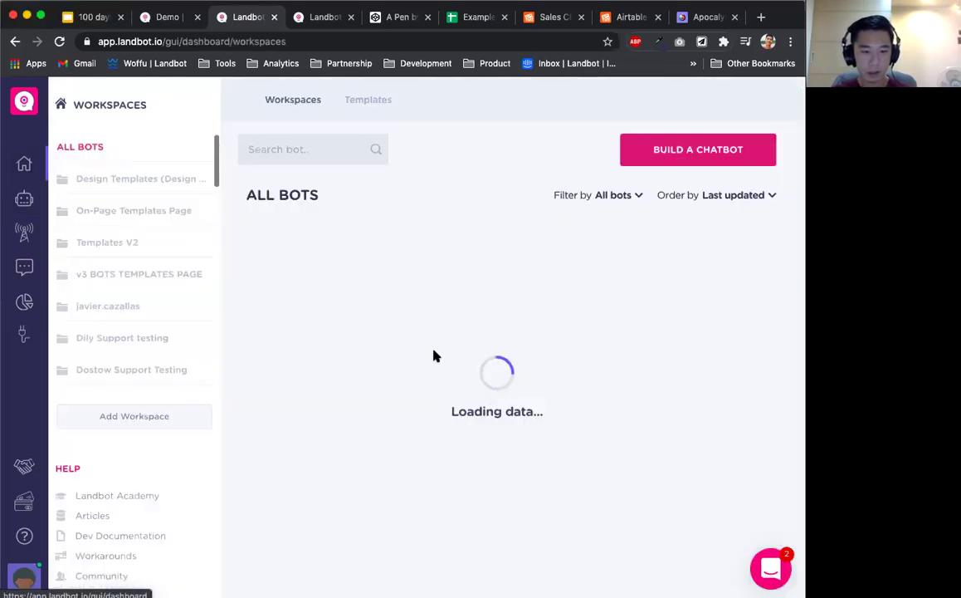
click(427, 407)
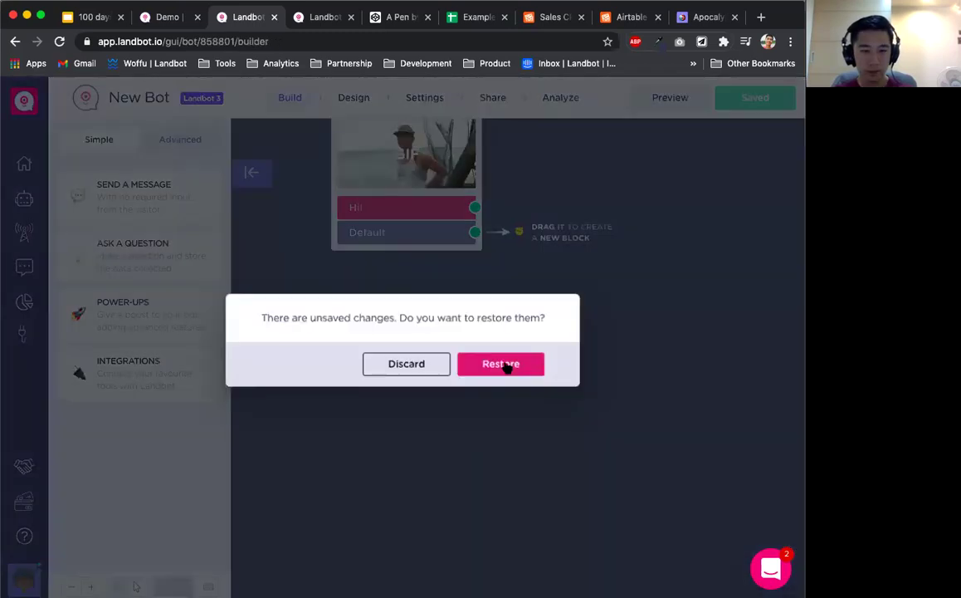
click(509, 363)
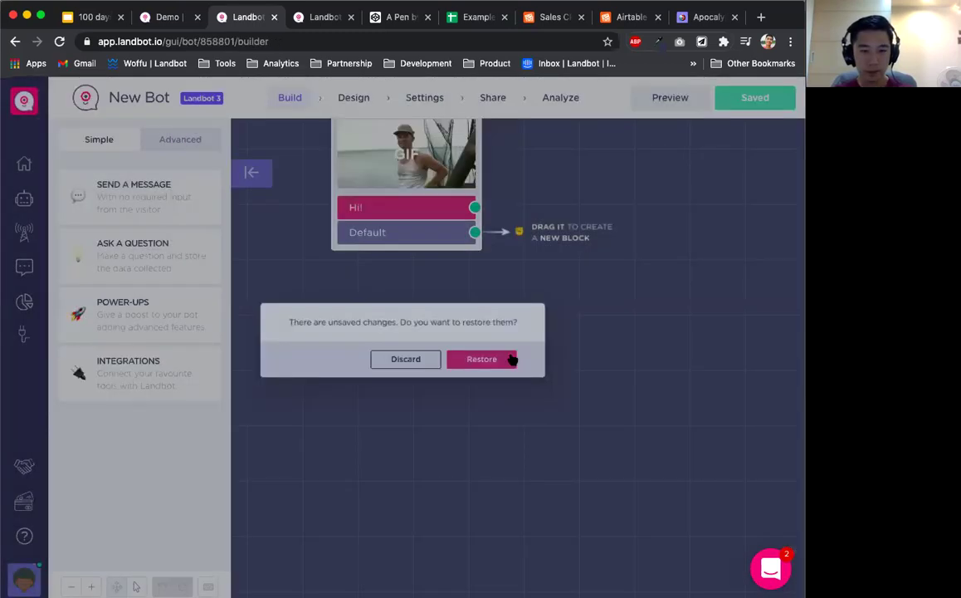
scroll(512, 353, right, 5)
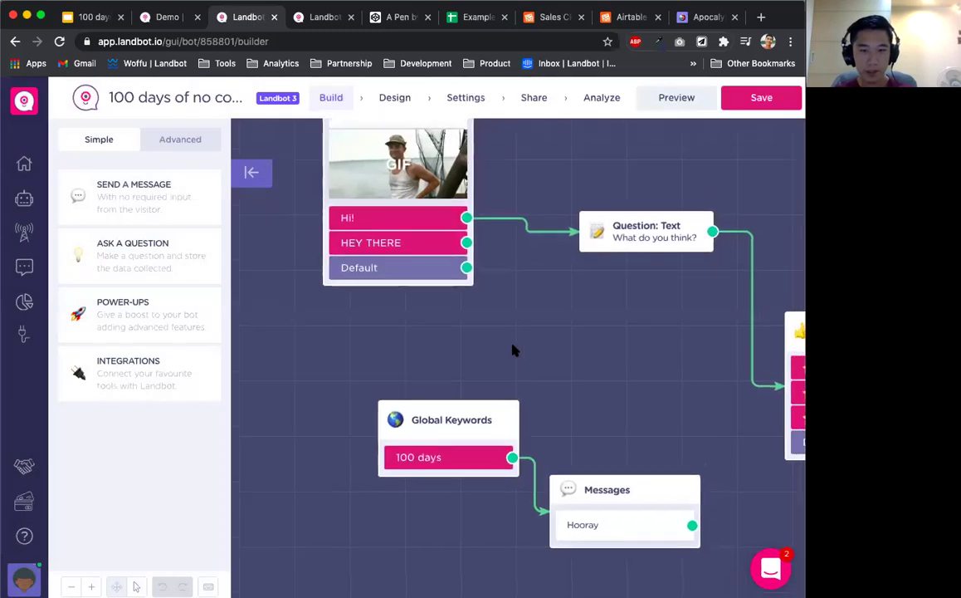
scroll(512, 352, up, 3)
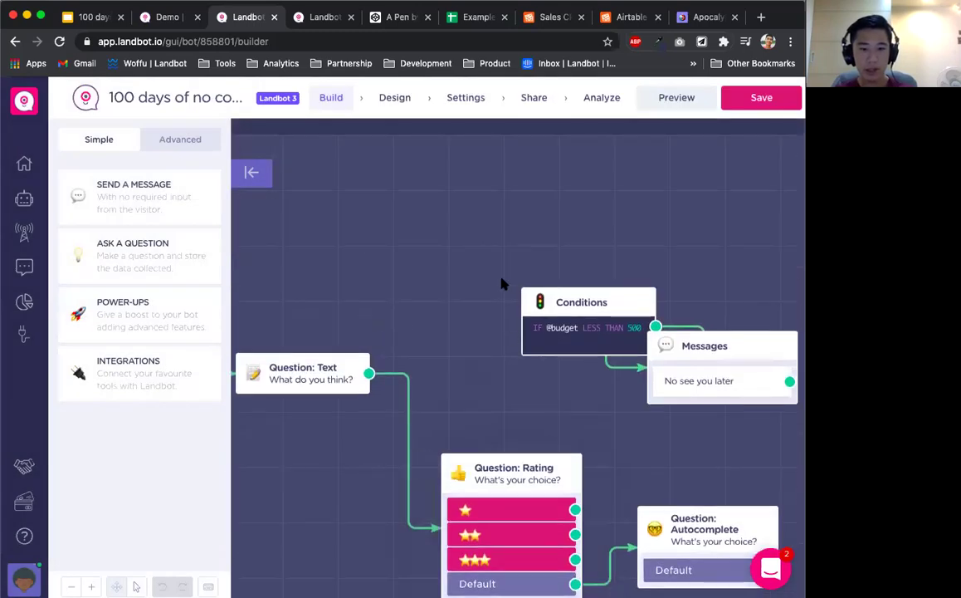
scroll(502, 282, right, 5)
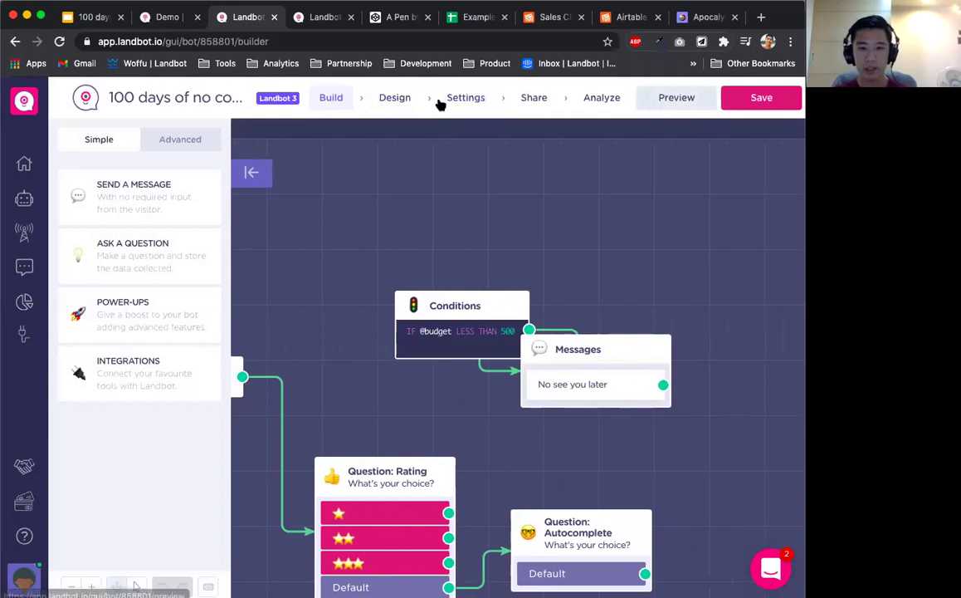
Preview the Cream Flat, Form White and Light Brown templates in the bot's design settings
click(390, 99)
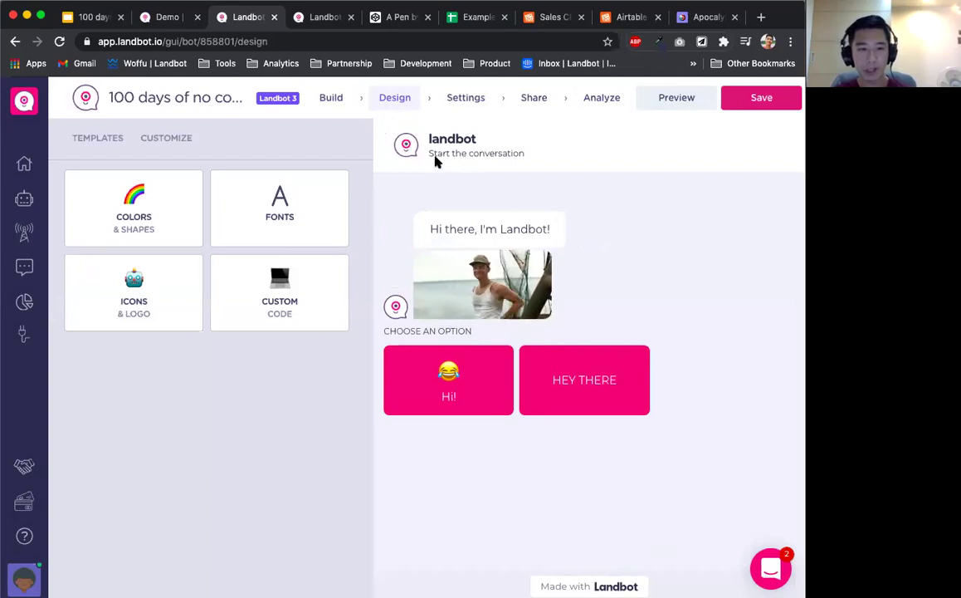
click(116, 142)
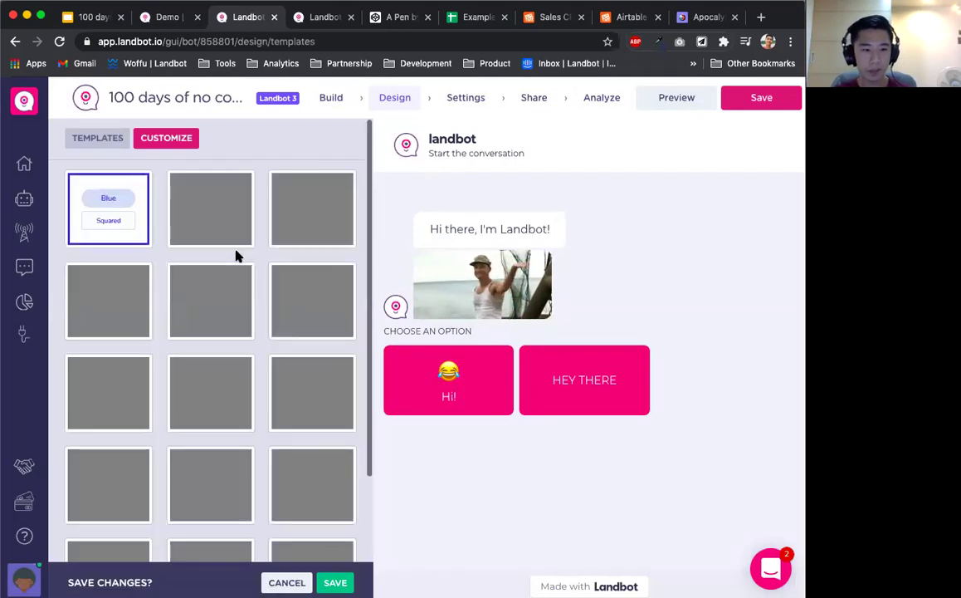
click(307, 296)
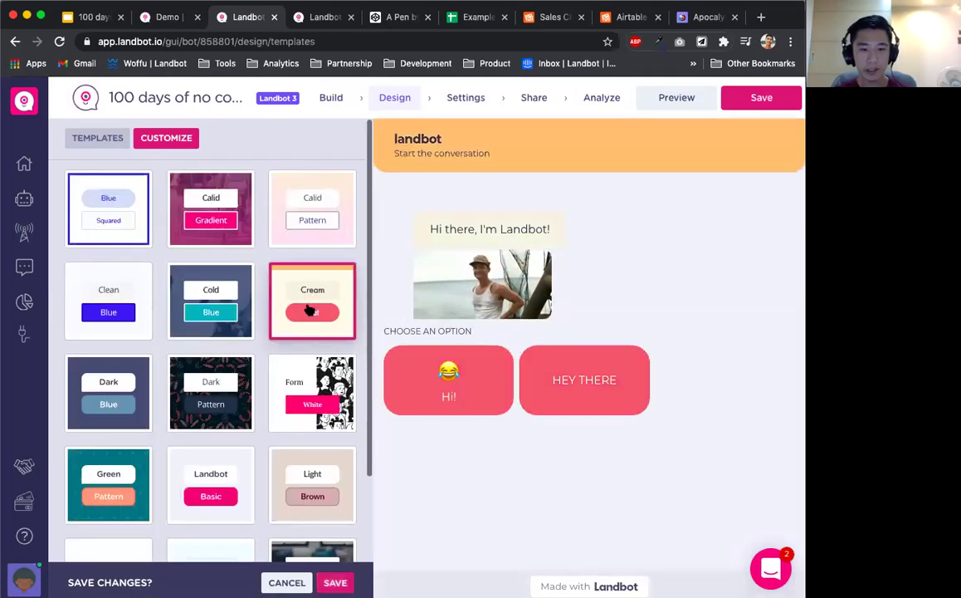
click(312, 392)
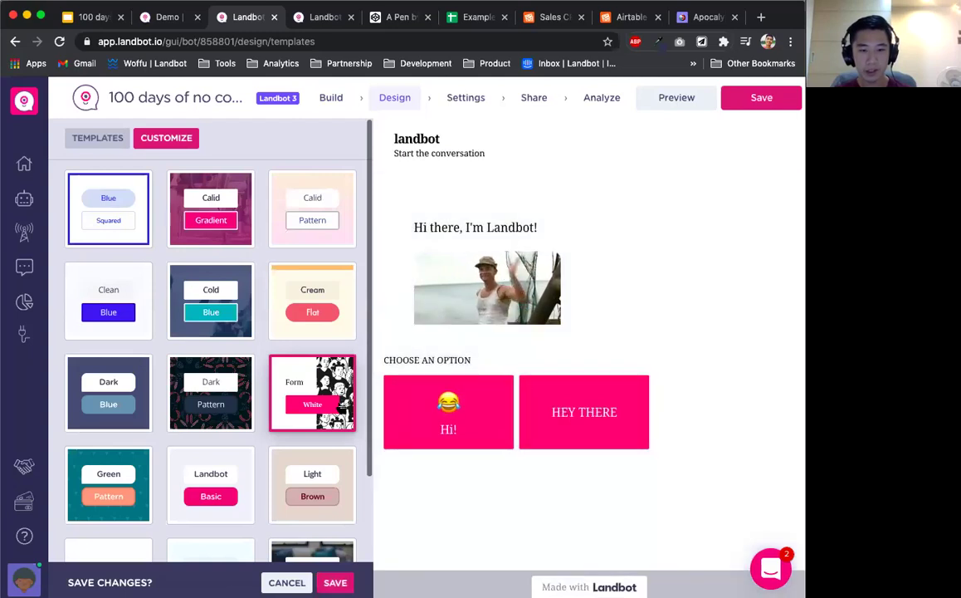
click(315, 488)
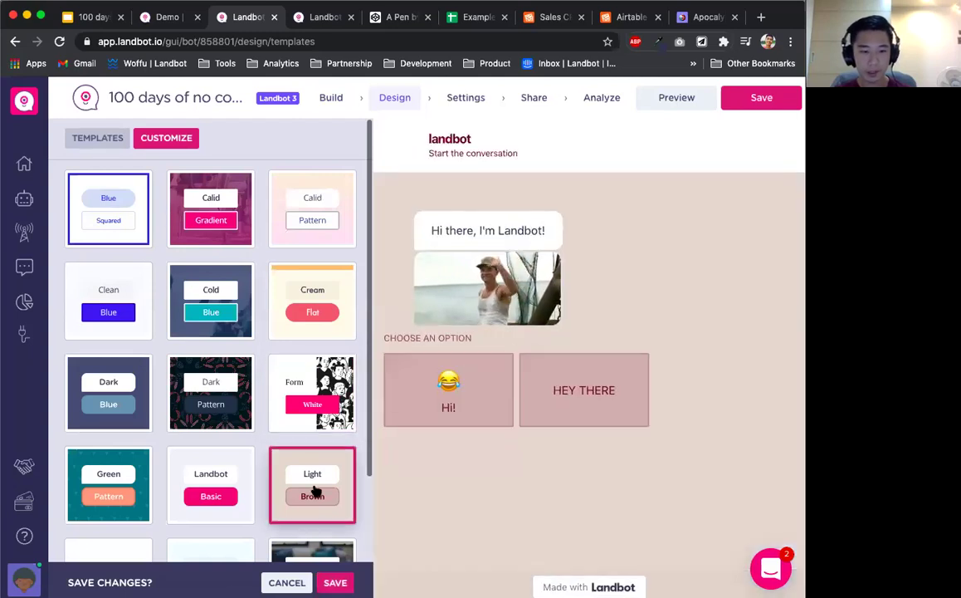
Apply the Sweet Green design template to the bot and save the template change
scroll(214, 462, down, 2)
click(216, 413)
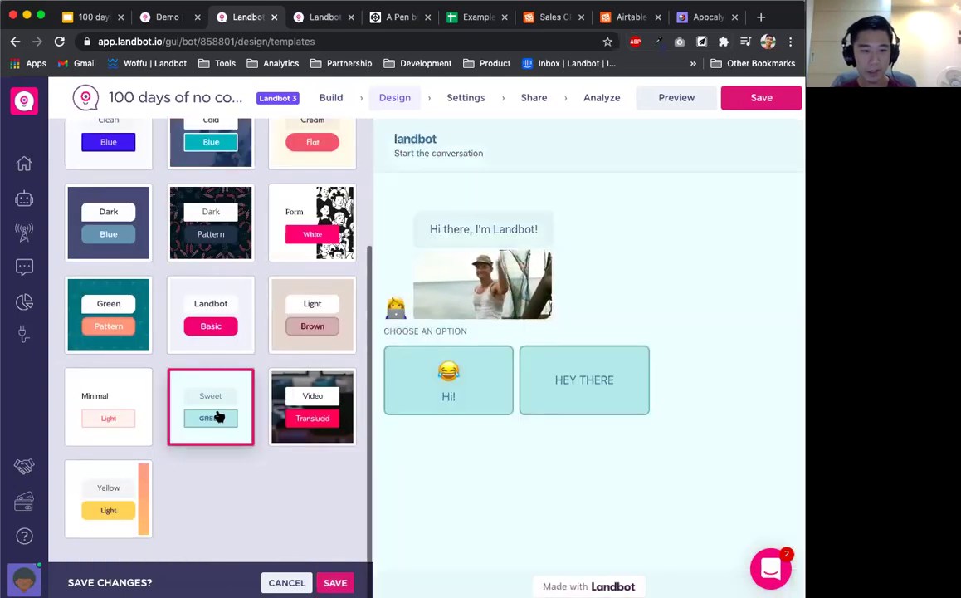
scroll(217, 414, up, 2)
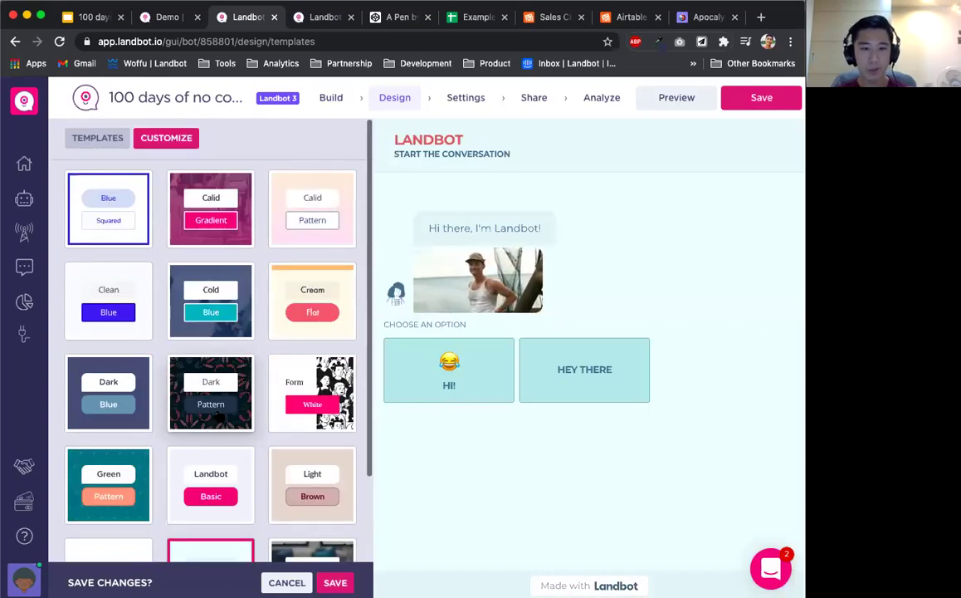
scroll(218, 417, down, 2)
scroll(219, 417, up, 2)
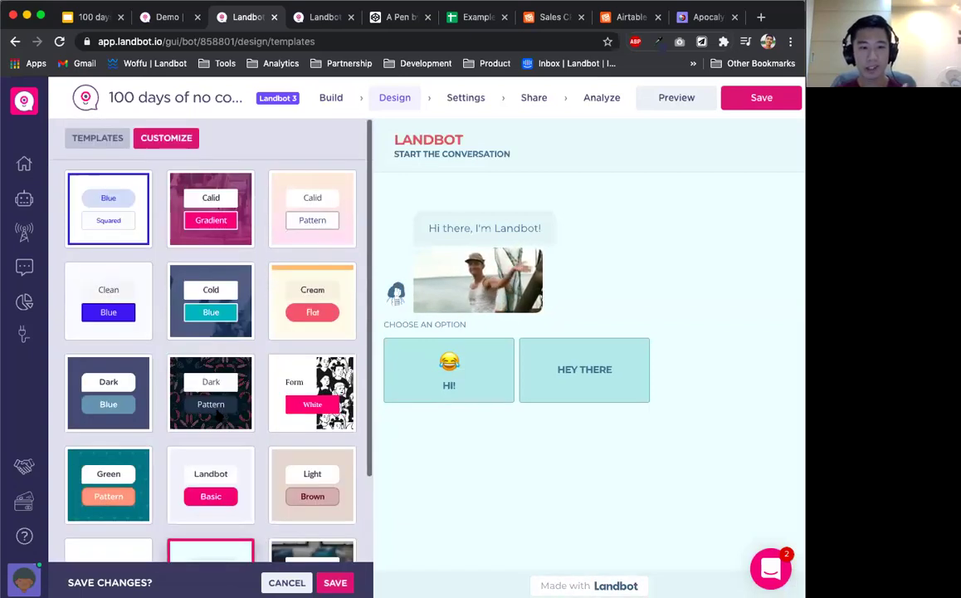
scroll(218, 418, down, 2)
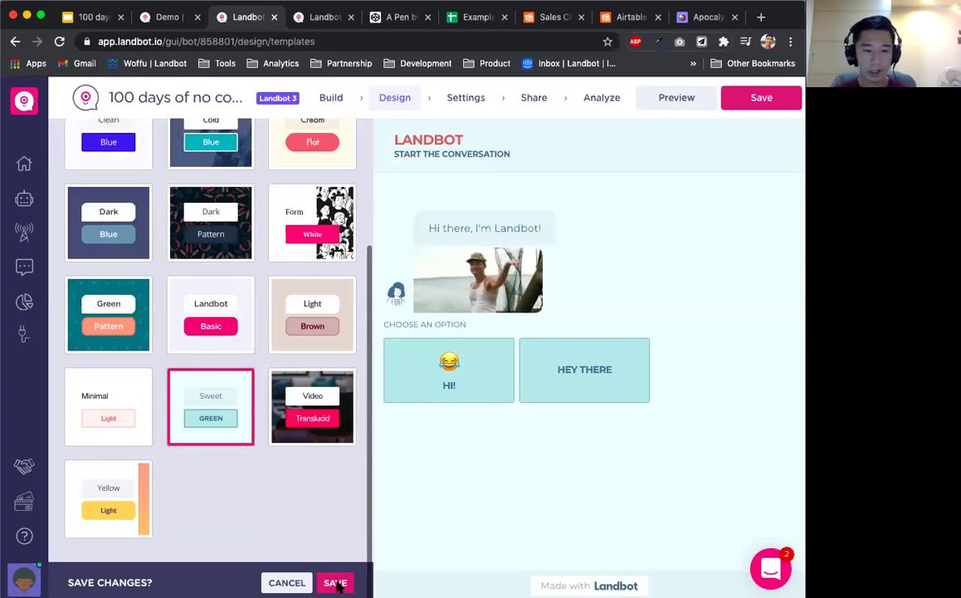
click(227, 340)
click(509, 383)
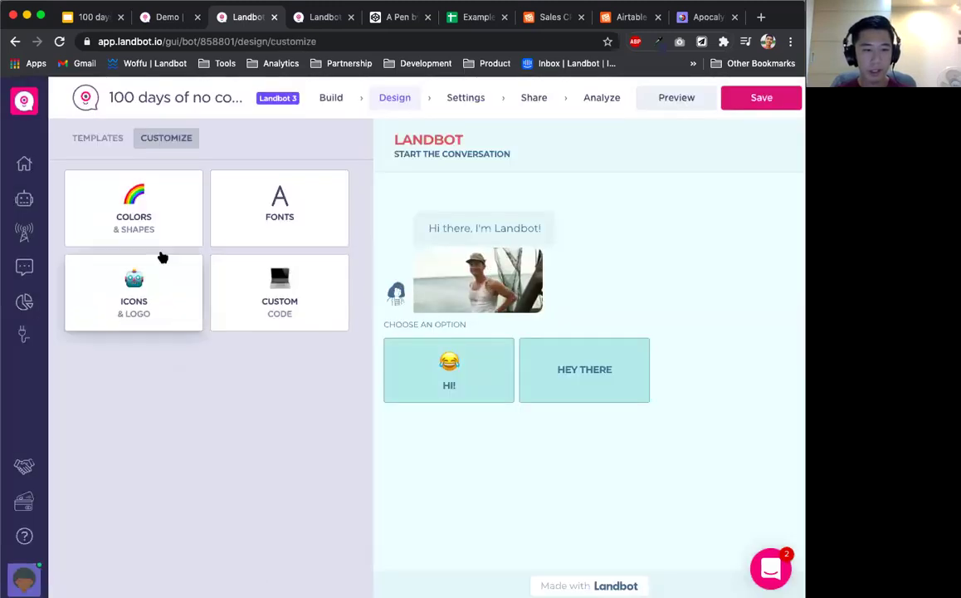
In the Colors & Shapes settings, raise the buttons' border radius to about half and make their border bright green
click(165, 230)
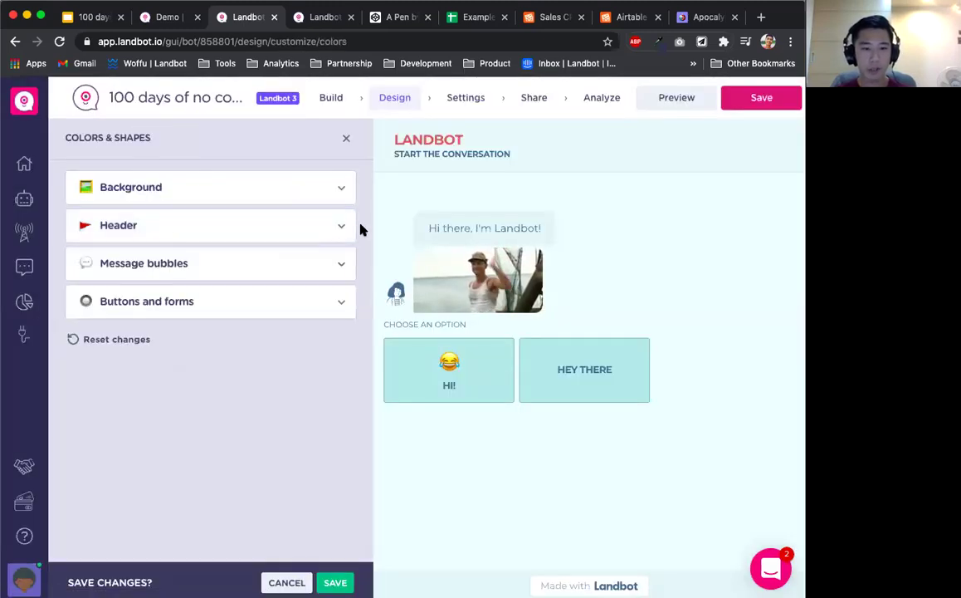
click(322, 306)
drag(92, 386, 171, 386)
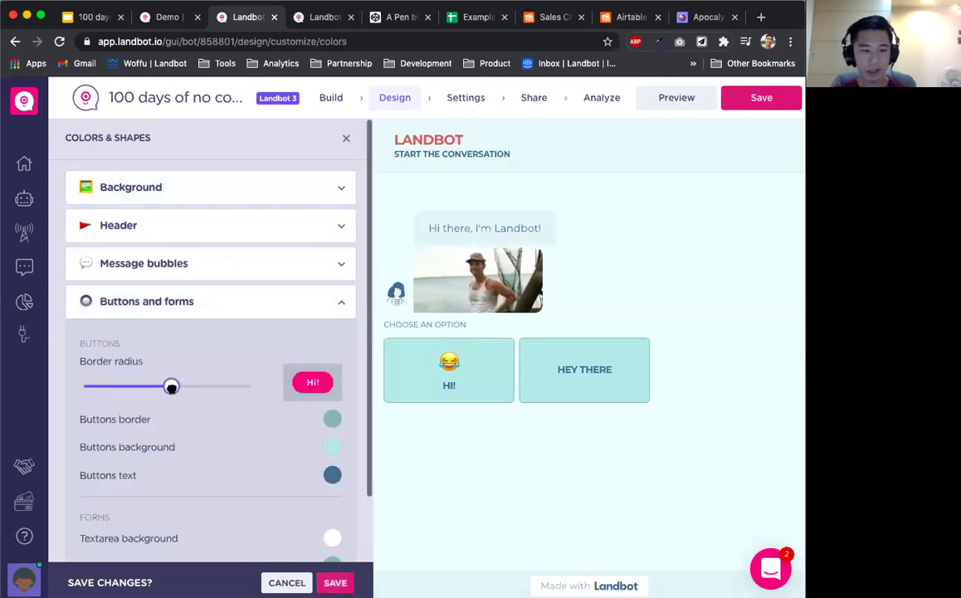
click(332, 418)
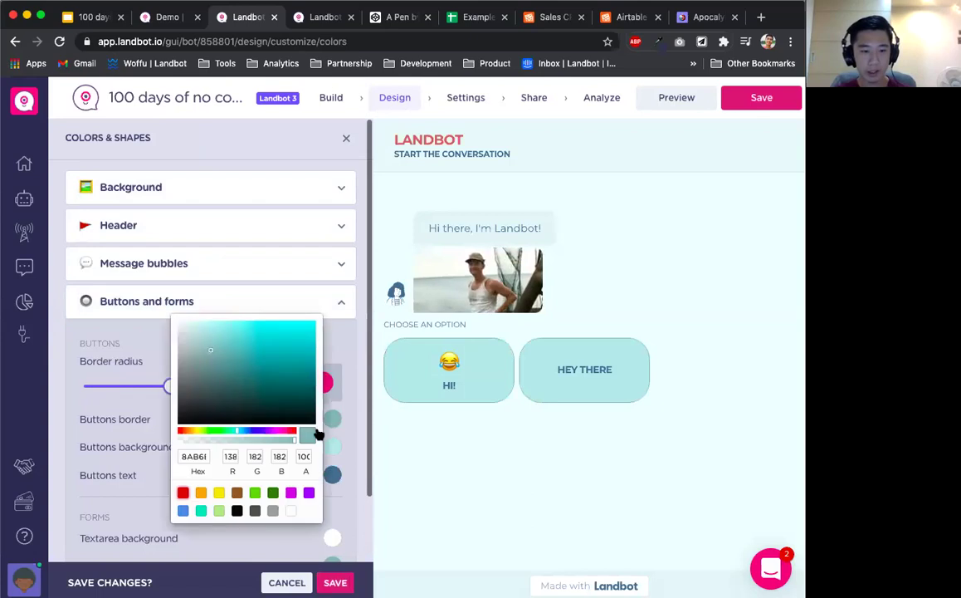
click(255, 493)
Hide the bot's header and switch the message bubbles to the style without a background shape
click(313, 256)
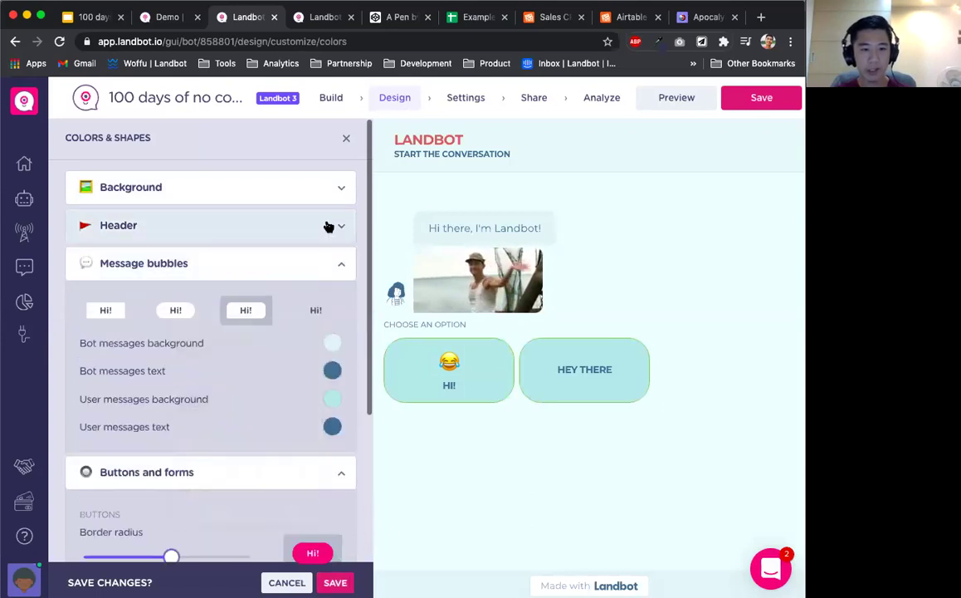
click(328, 224)
click(332, 263)
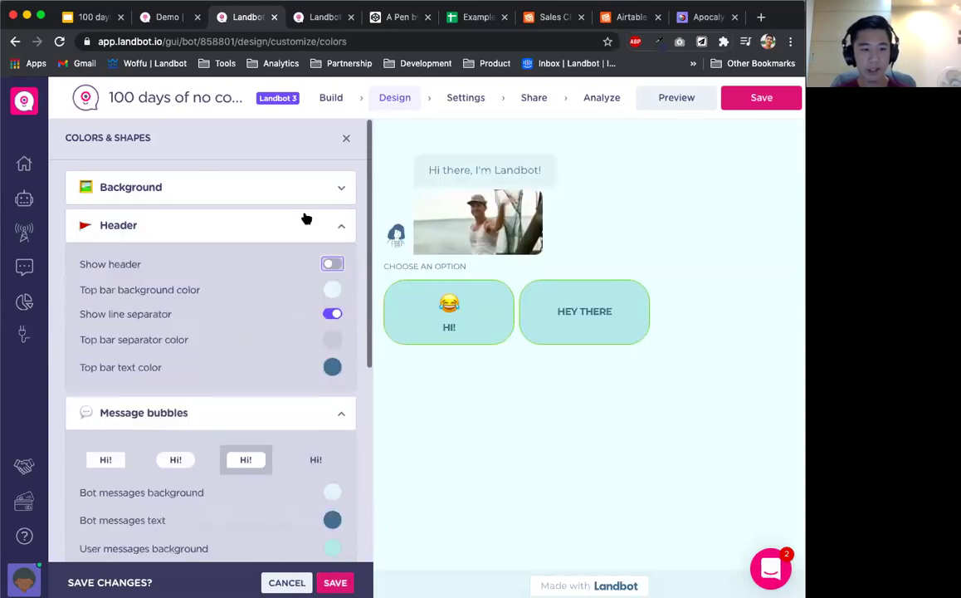
click(317, 461)
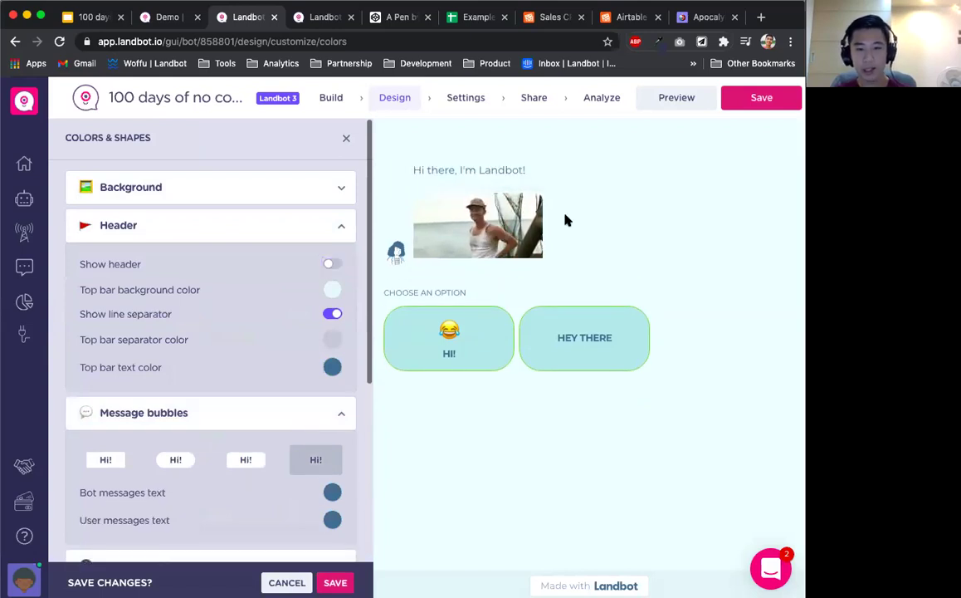
Preview the Image and Video background types for the bot and leave Colors & Shapes without saving
click(217, 199)
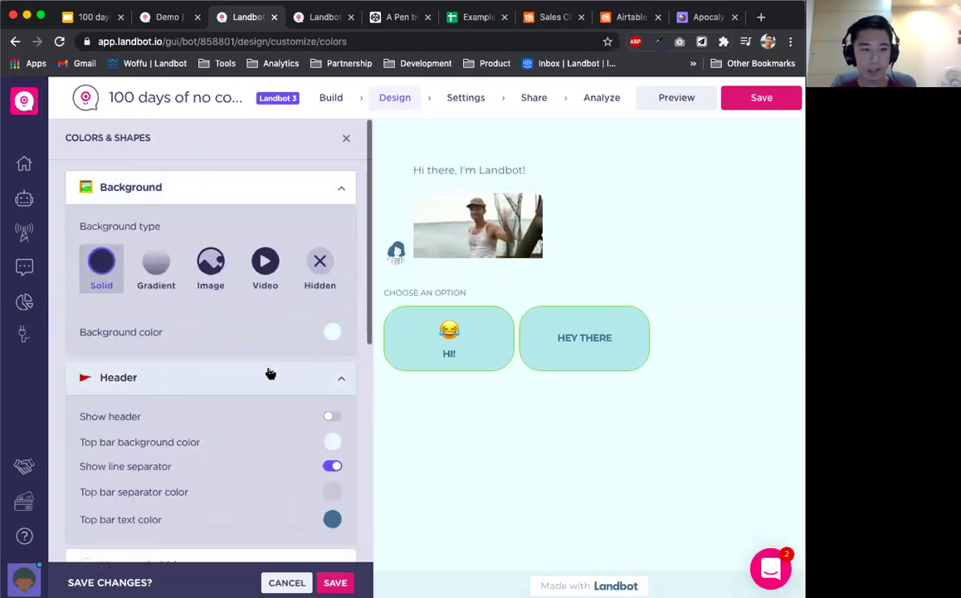
click(210, 265)
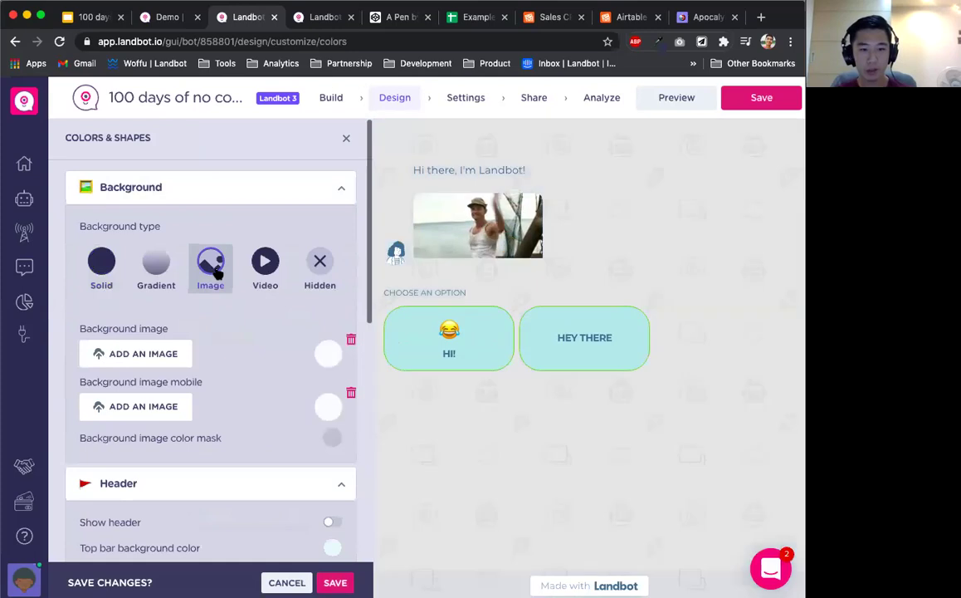
click(265, 263)
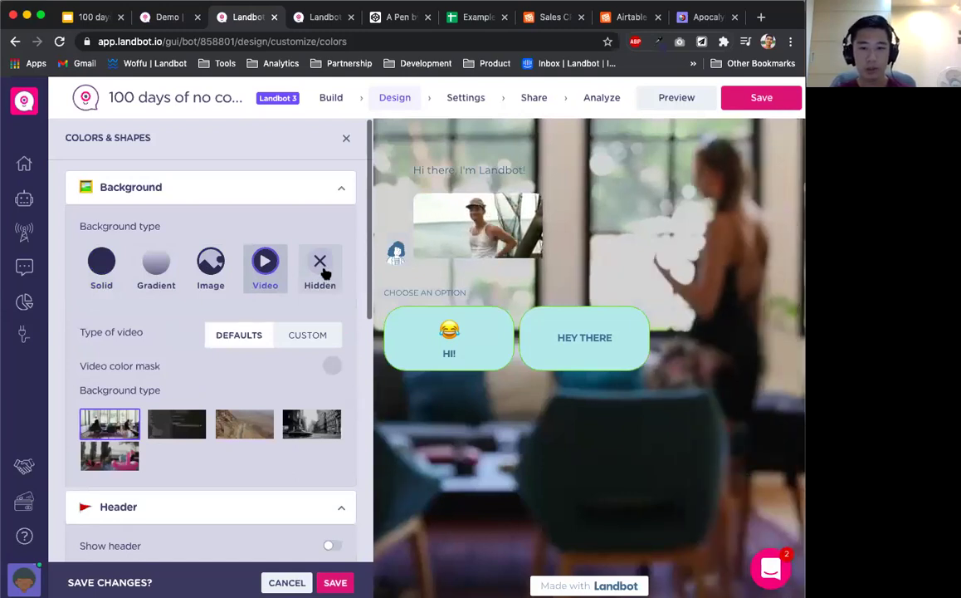
click(345, 143)
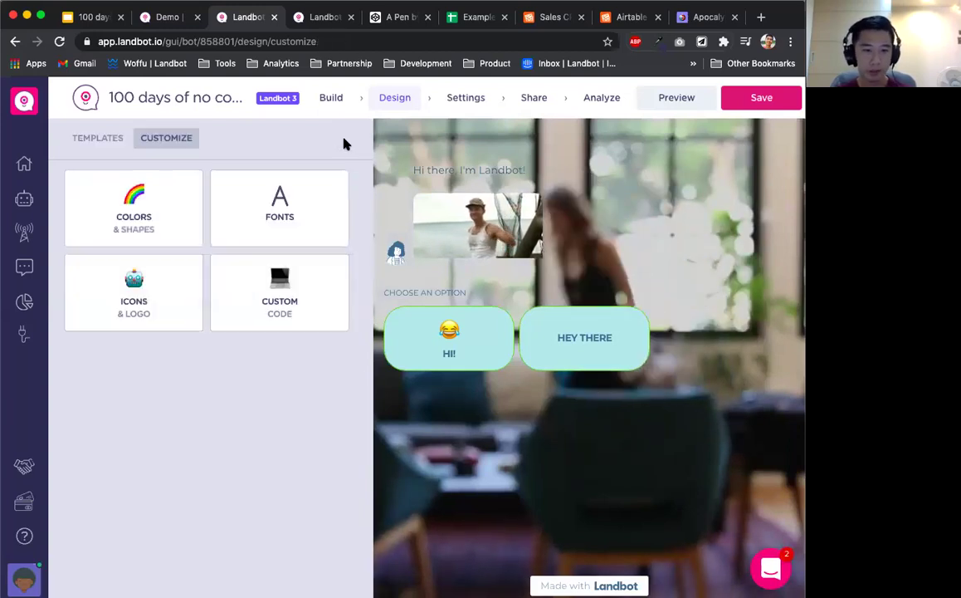
In Icons & Logo, try the blond man avatar, look over the bubble launcher options and leave without saving
click(150, 297)
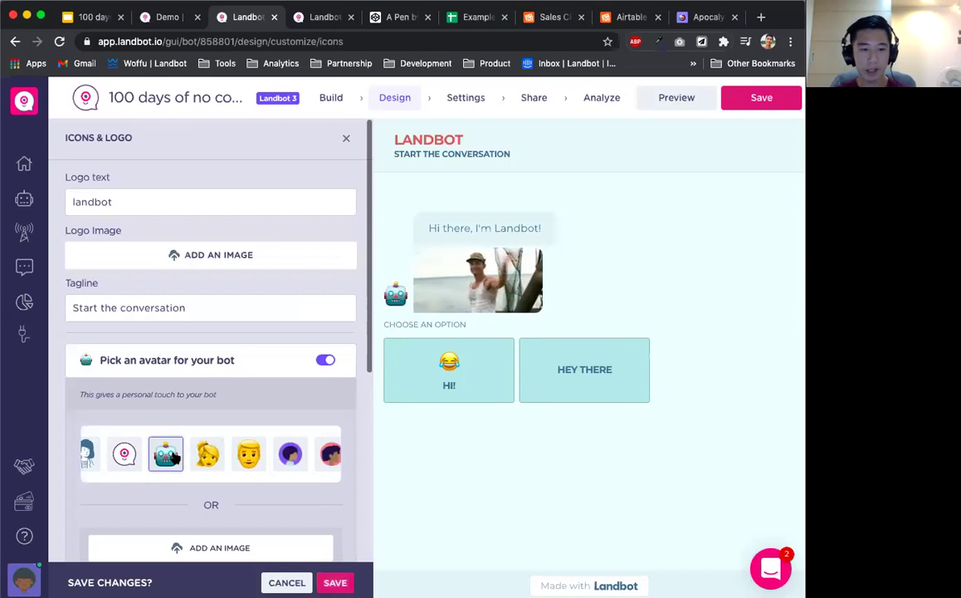
click(249, 453)
scroll(199, 429, down, 1)
scroll(195, 425, down, 5)
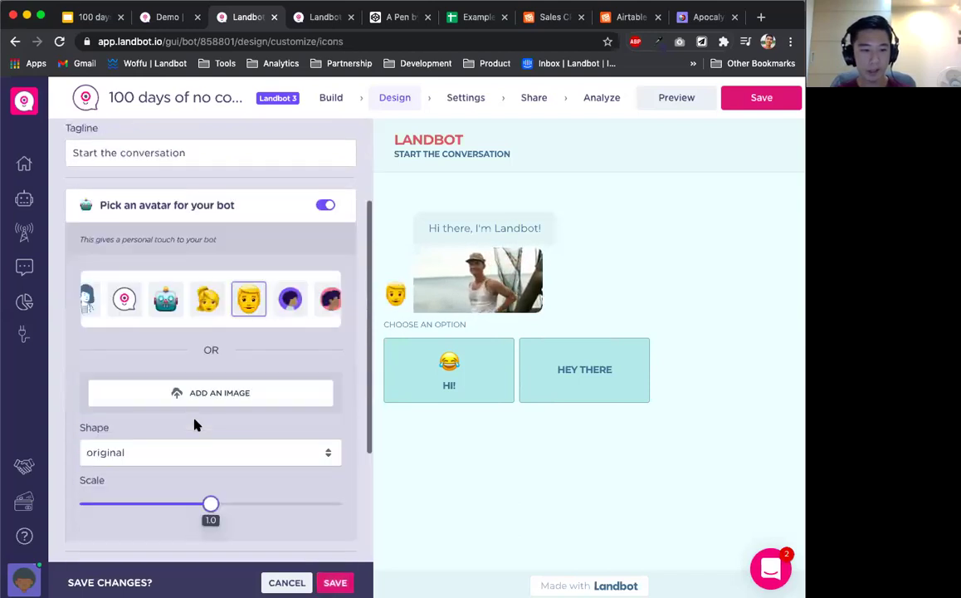
scroll(197, 418, down, 1)
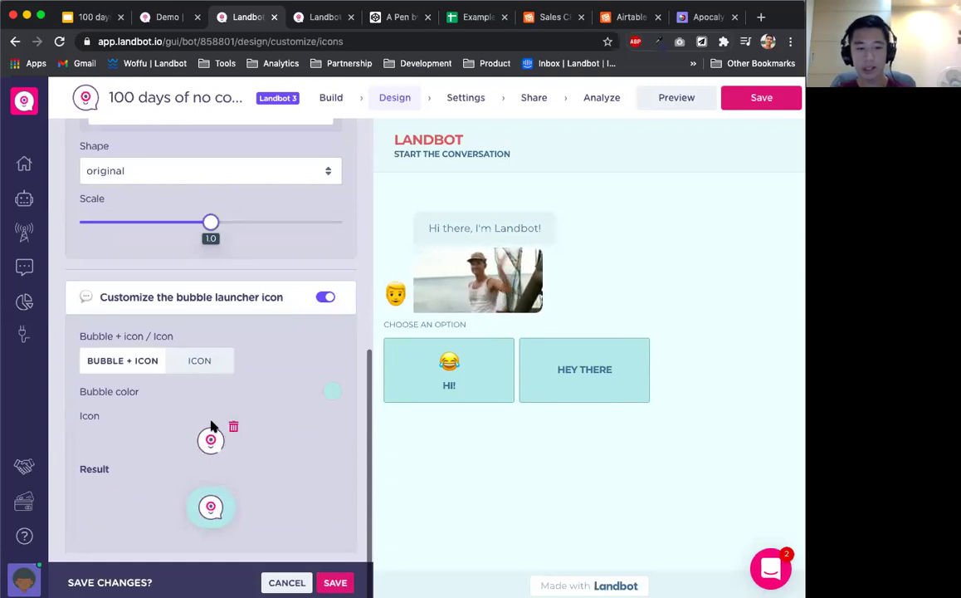
scroll(211, 425, up, 8)
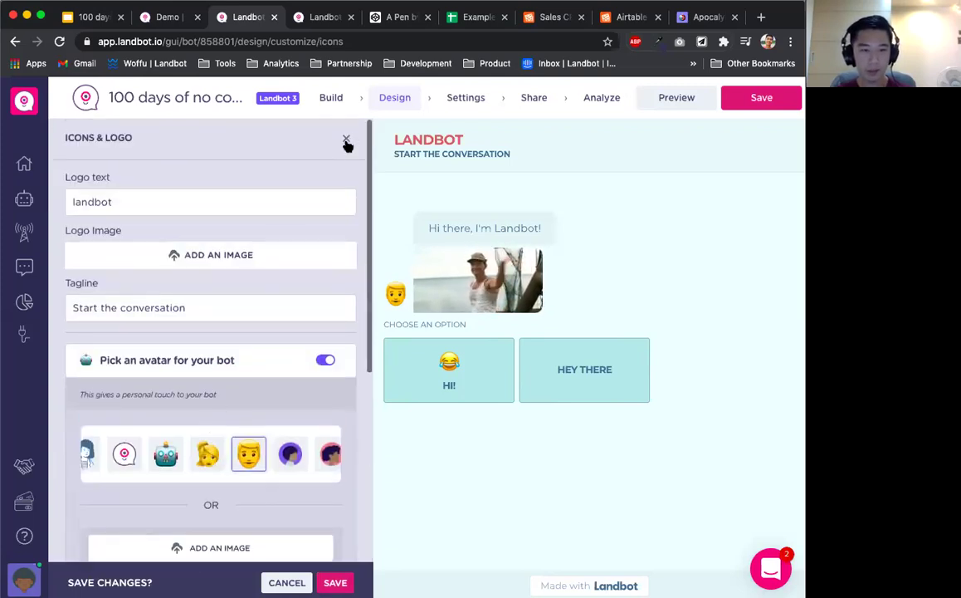
click(346, 139)
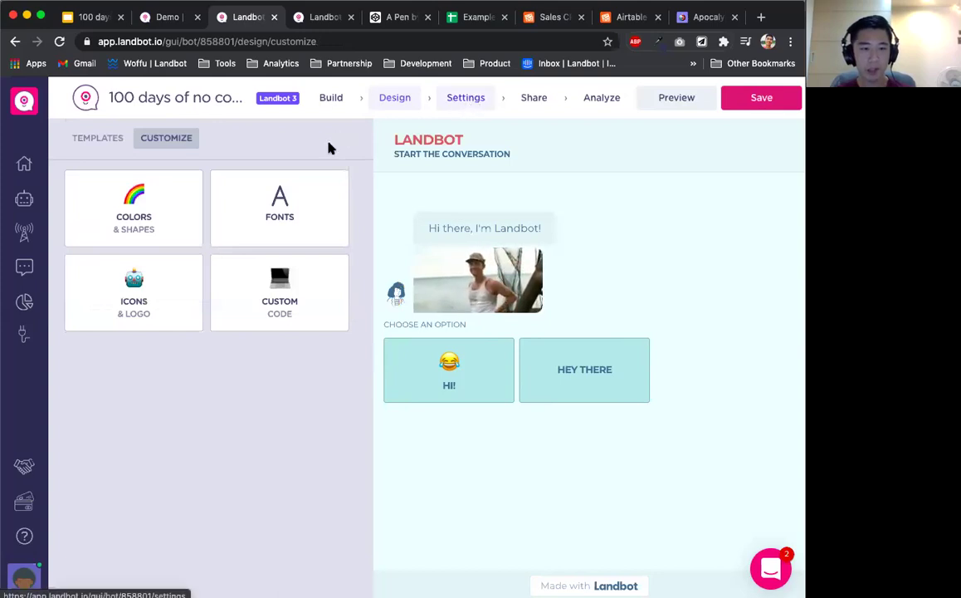
Look over the Custom Code design section's areas for CSS and JavaScript, and close it
click(282, 303)
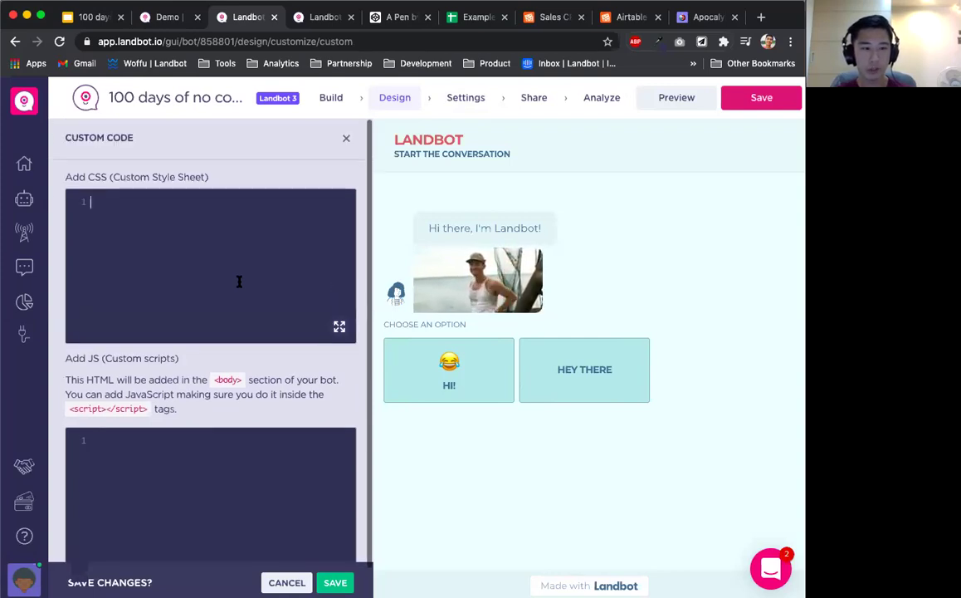
scroll(239, 282, down, 1)
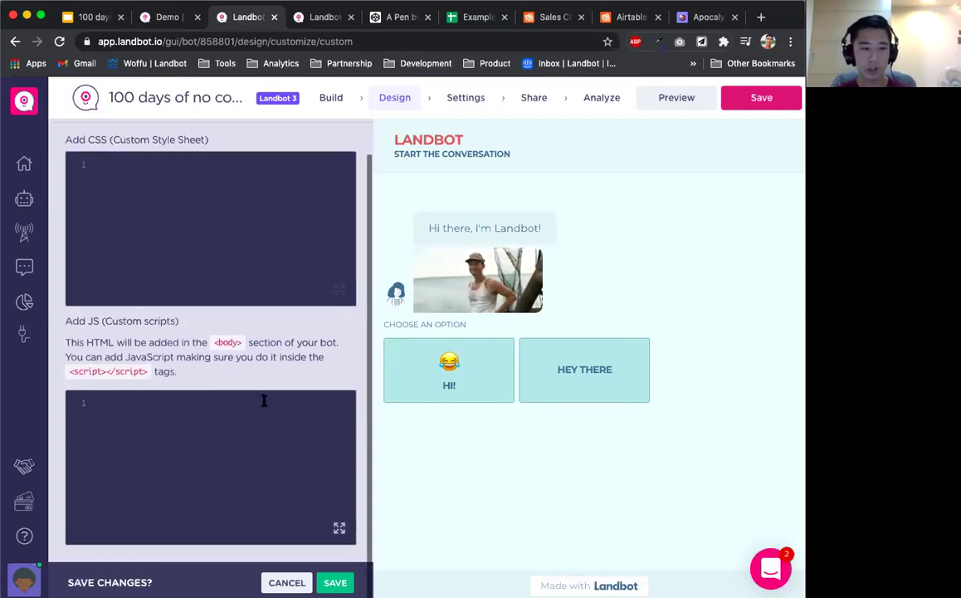
scroll(306, 231, up, 1)
click(346, 138)
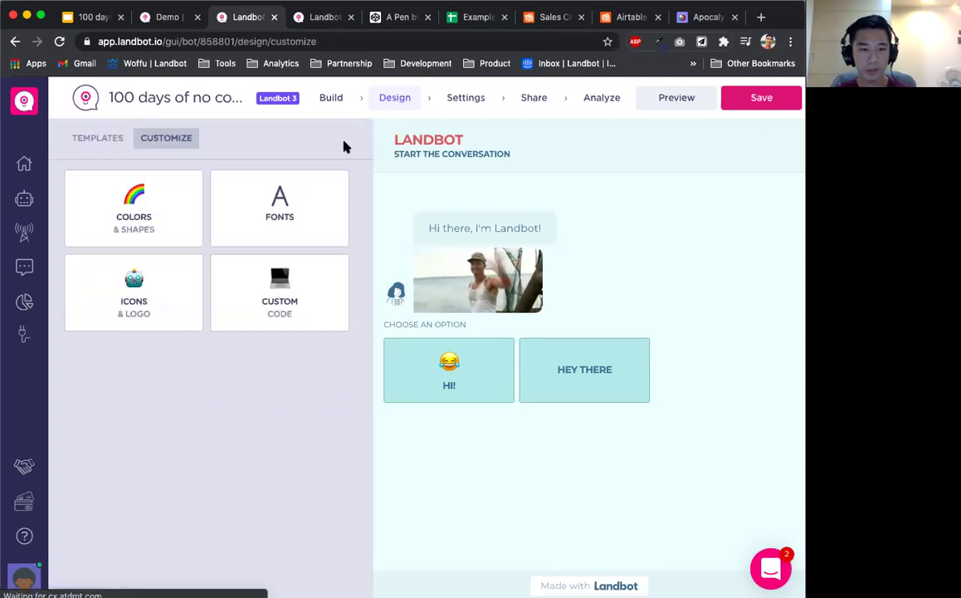
Review the bot's General settings, including branding, back button, the Second visit choices and the disable option
click(467, 103)
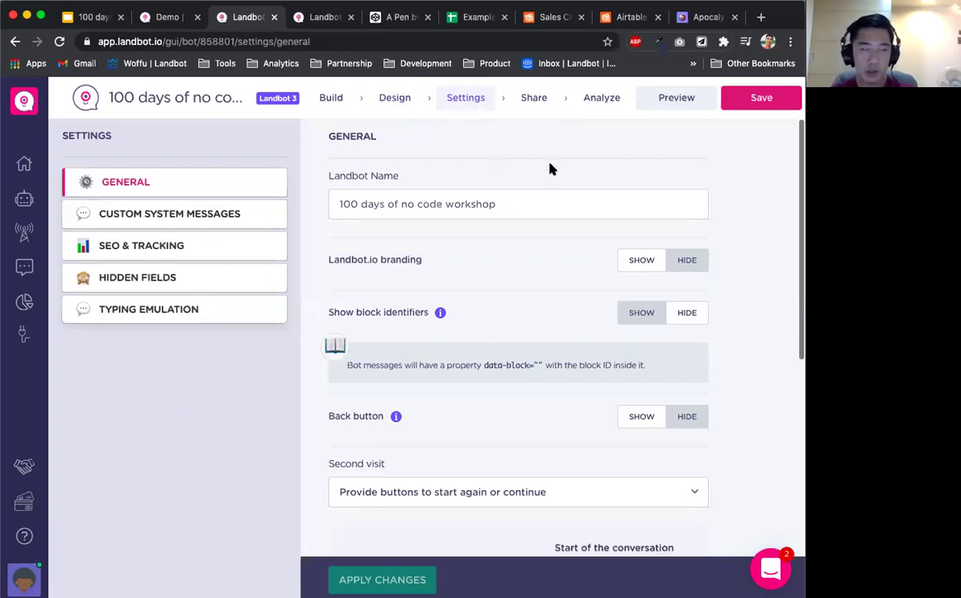
scroll(550, 168, down, 1)
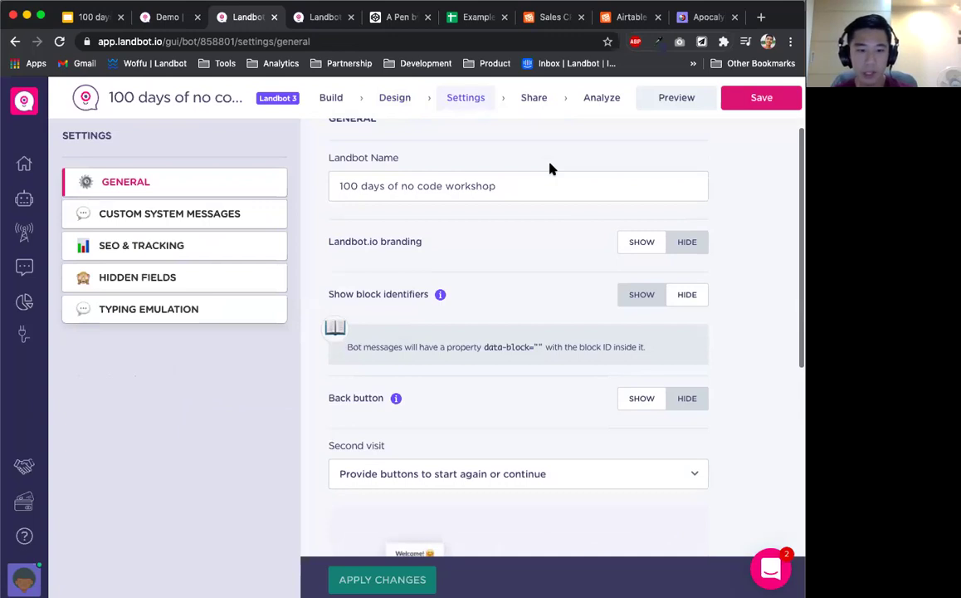
scroll(498, 240, down, 3)
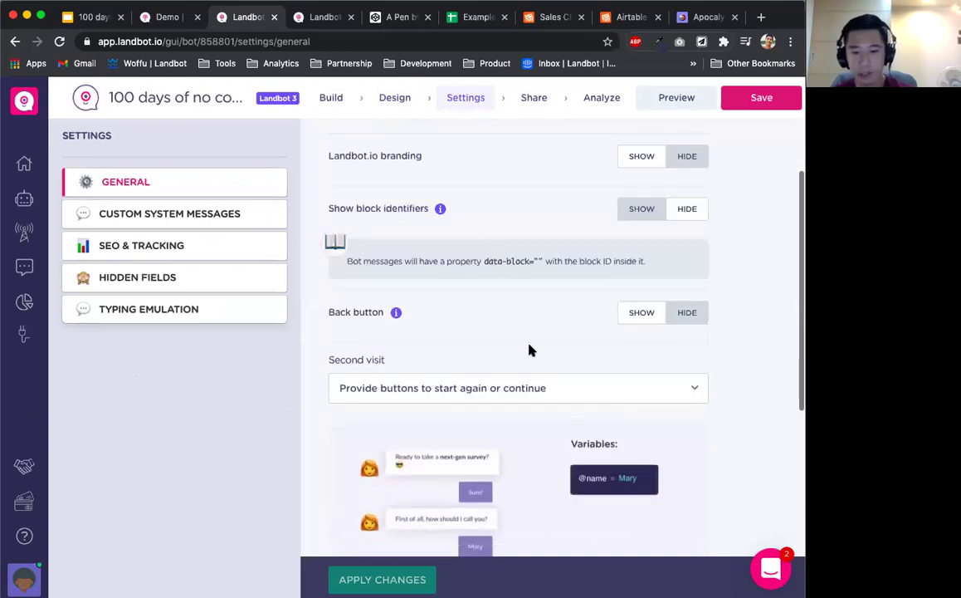
scroll(530, 350, down, 2)
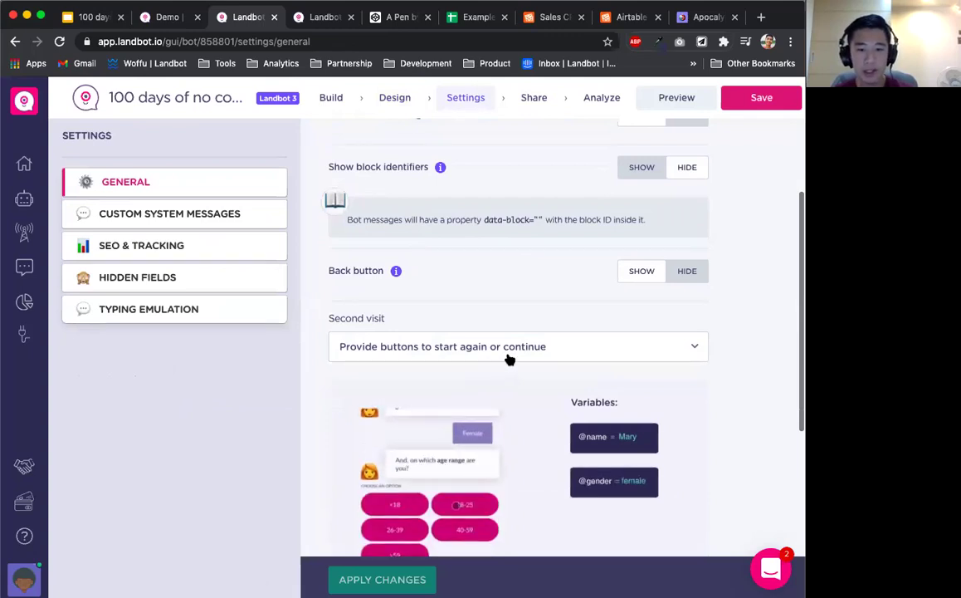
click(510, 357)
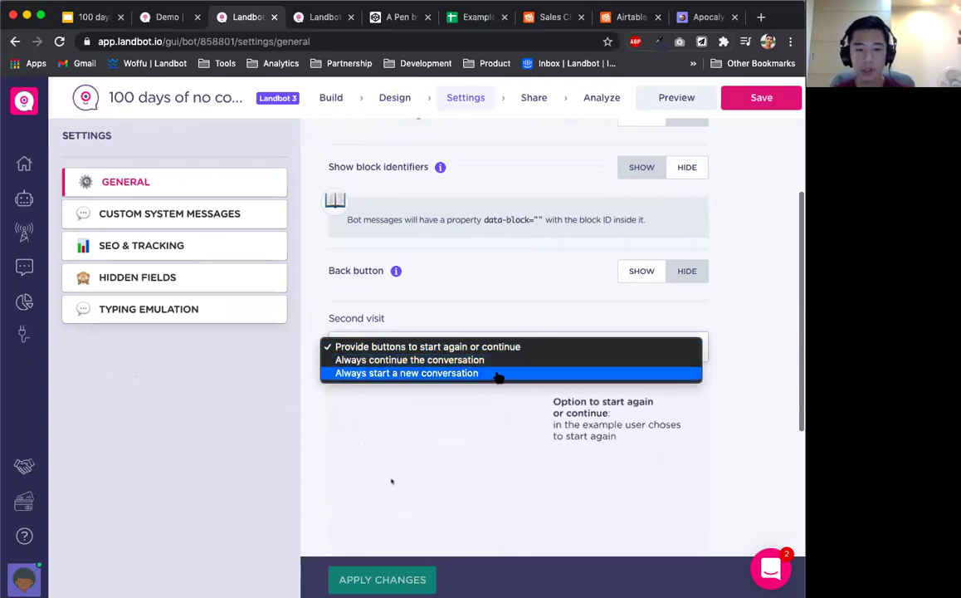
click(525, 309)
scroll(560, 281, down, 5)
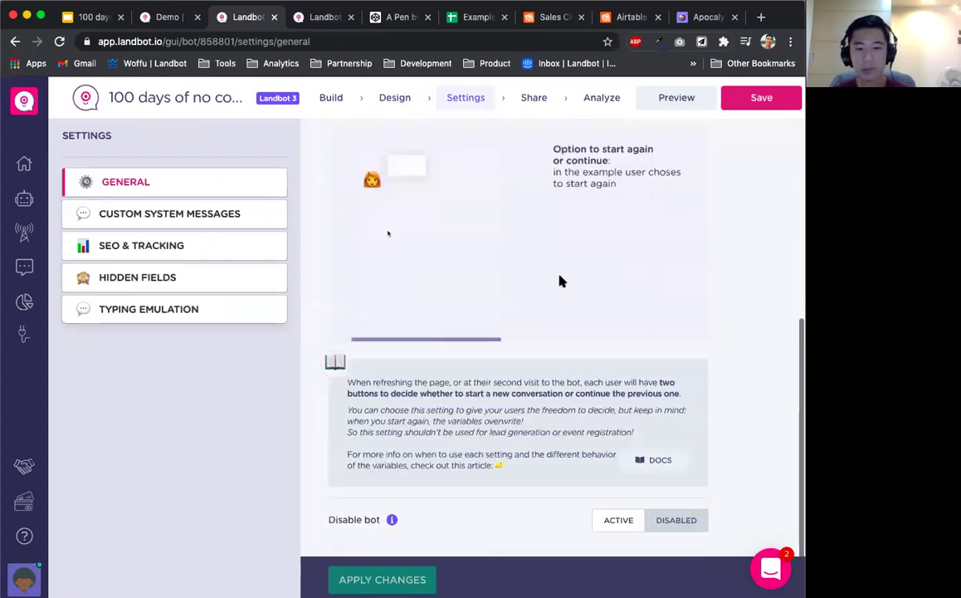
In Custom System Messages, switch on Input texts and Help texts and examine their customizable placeholders and help messages
click(186, 215)
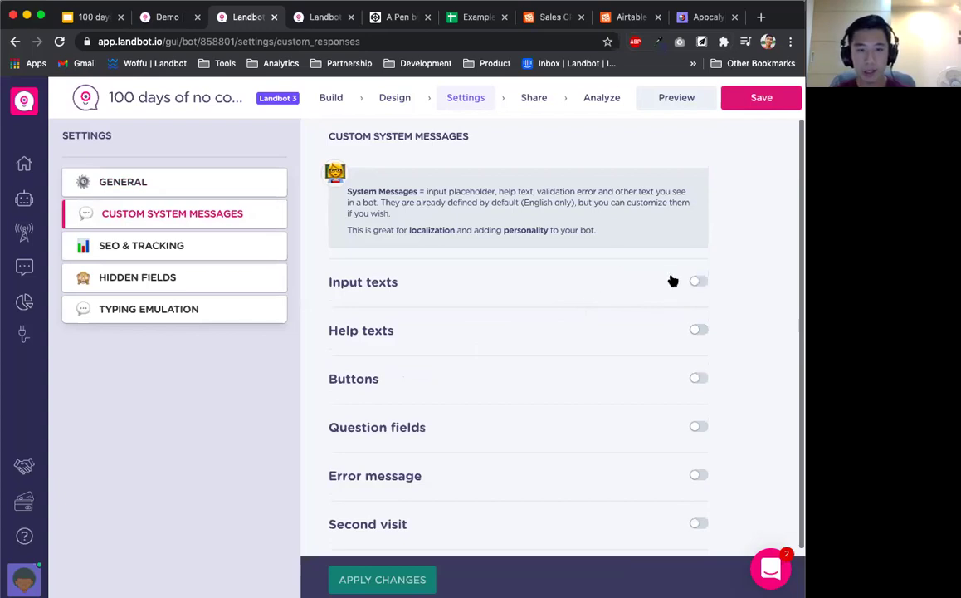
click(698, 283)
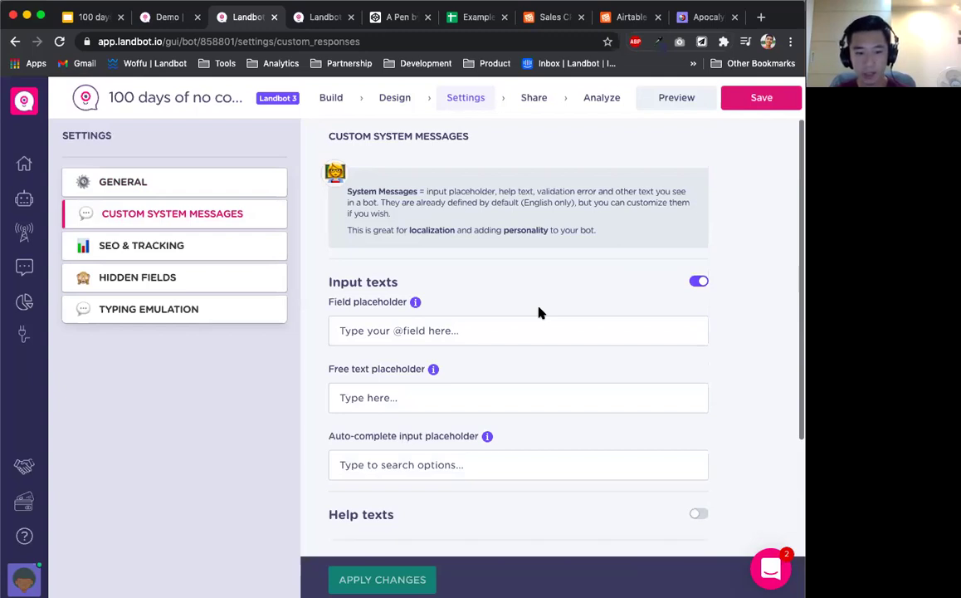
scroll(704, 332, down, 3)
click(699, 338)
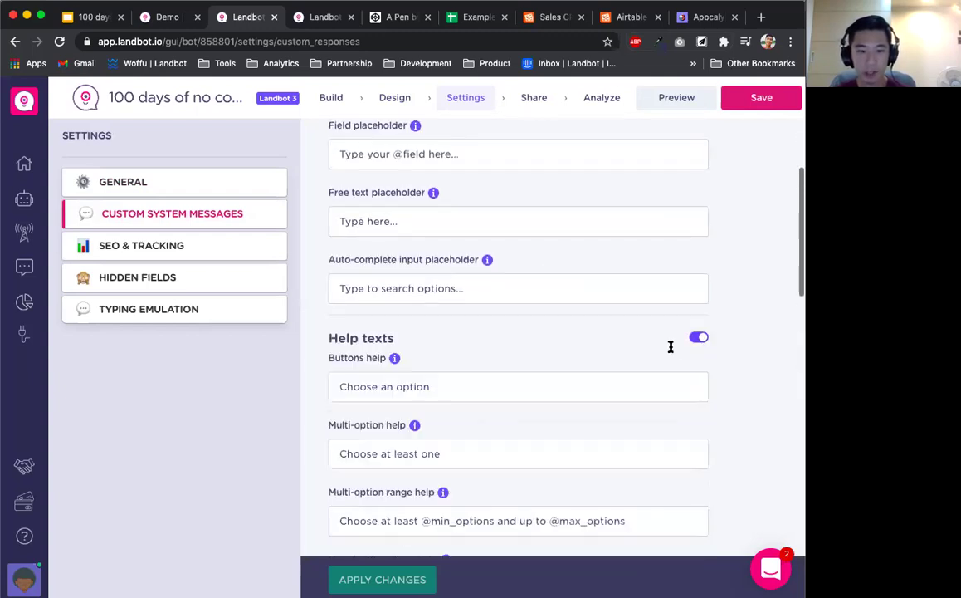
scroll(448, 374, down, 1)
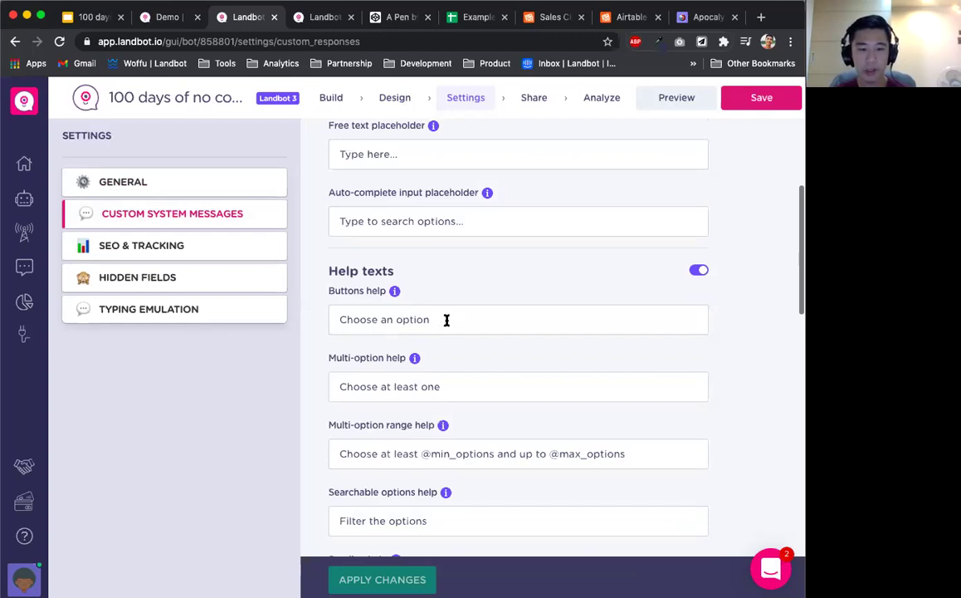
scroll(447, 322, down, 1)
scroll(422, 265, down, 3)
scroll(422, 252, up, 2)
scroll(434, 198, down, 8)
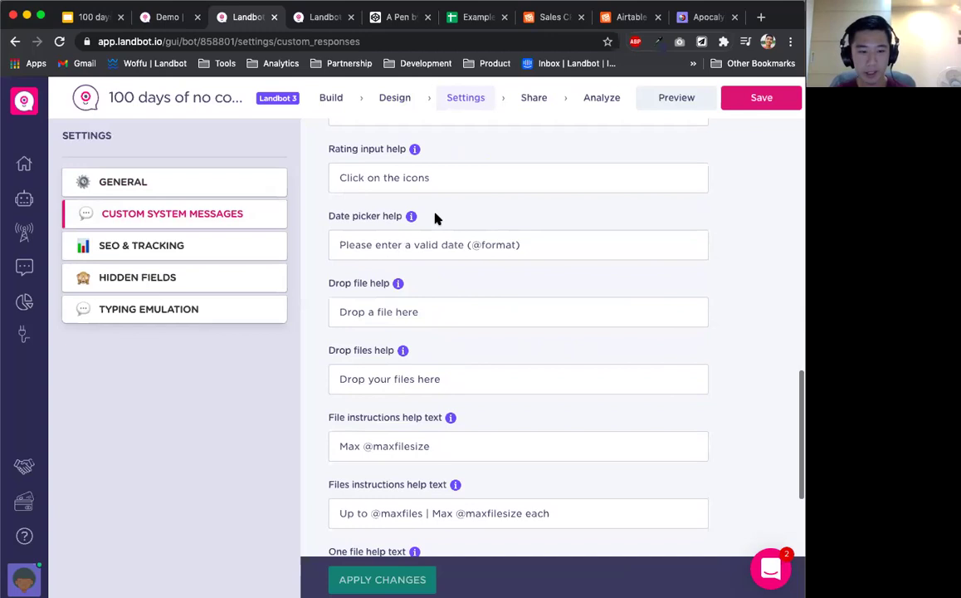
scroll(437, 218, down, 5)
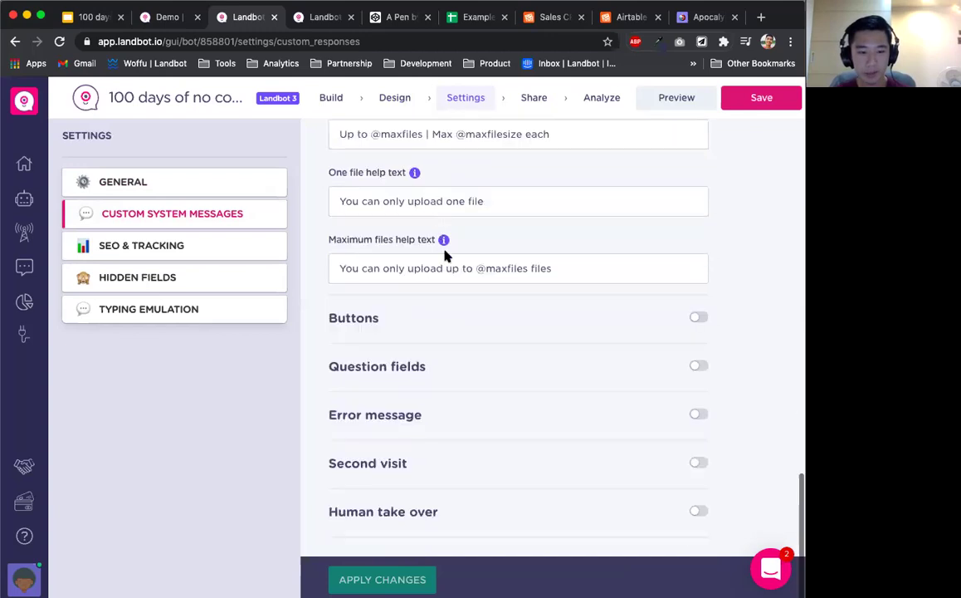
Switch on the Buttons and Question fields system messages and examine their editable texts
click(698, 318)
scroll(711, 386, down, 5)
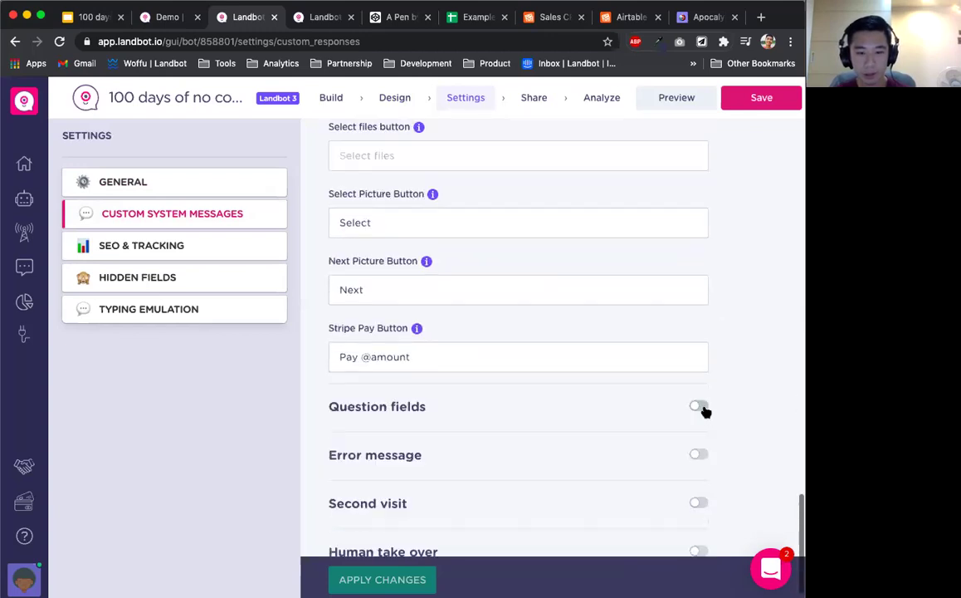
click(698, 406)
scroll(579, 433, down, 5)
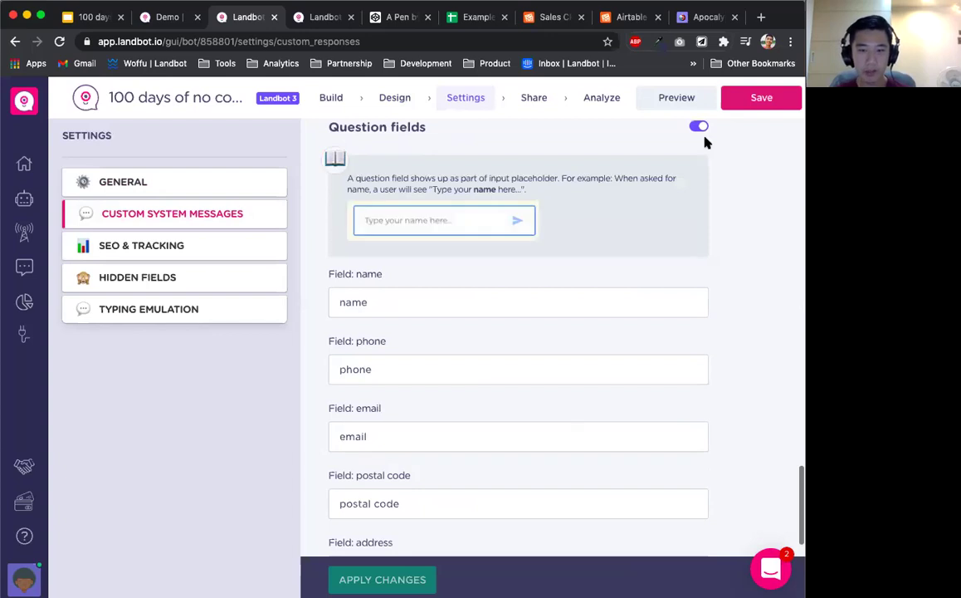
Review the SEO & Tracking settings, including the site description, Google Analytics ID, Facebook pixel ID and custom tracking snippets
click(217, 247)
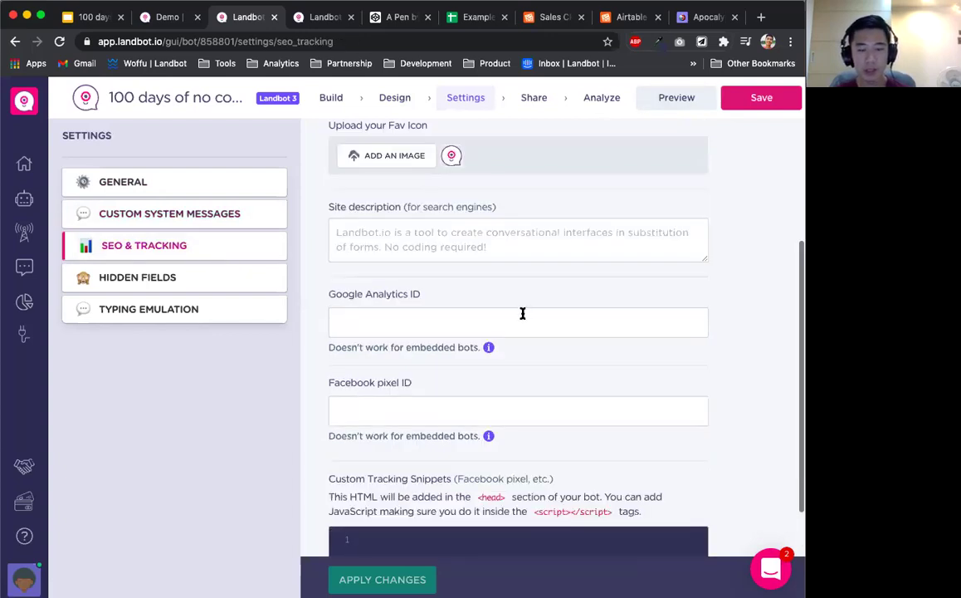
scroll(522, 313, up, 3)
scroll(522, 313, down, 3)
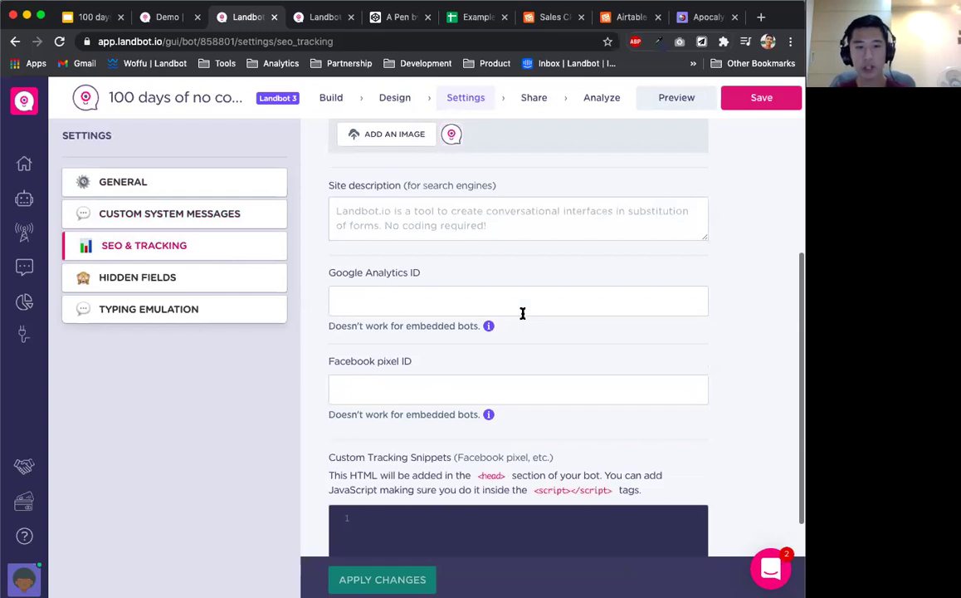
Add the existing Name and Email variables as hidden fields for the bot's URL and apply the changes
click(242, 284)
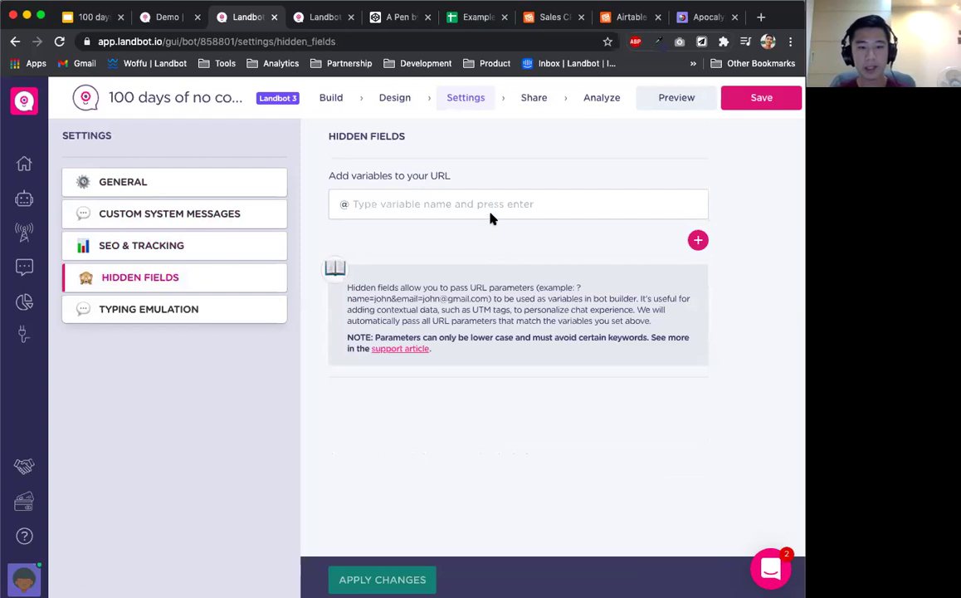
click(491, 213)
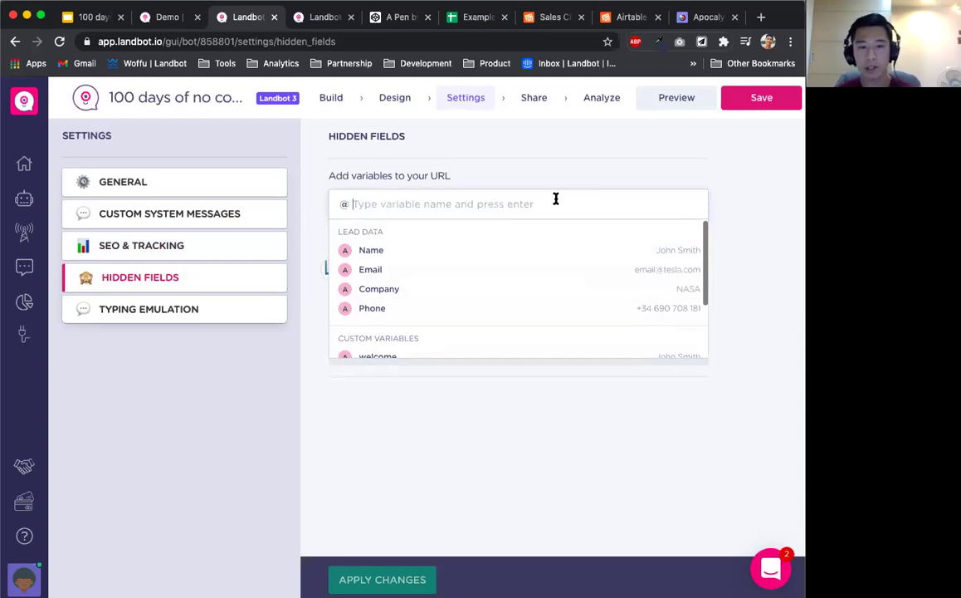
click(518, 249)
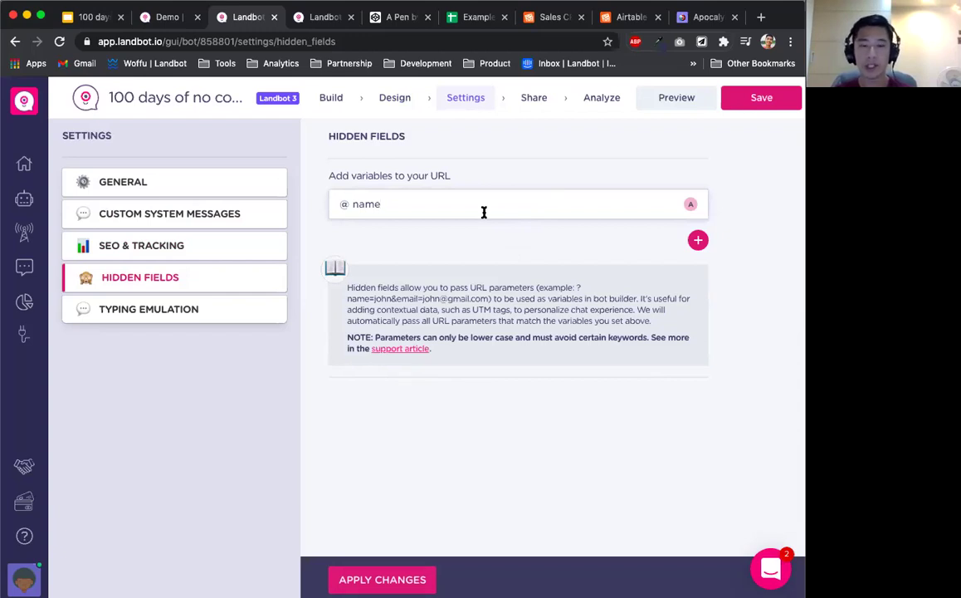
click(698, 240)
click(551, 246)
text(email)
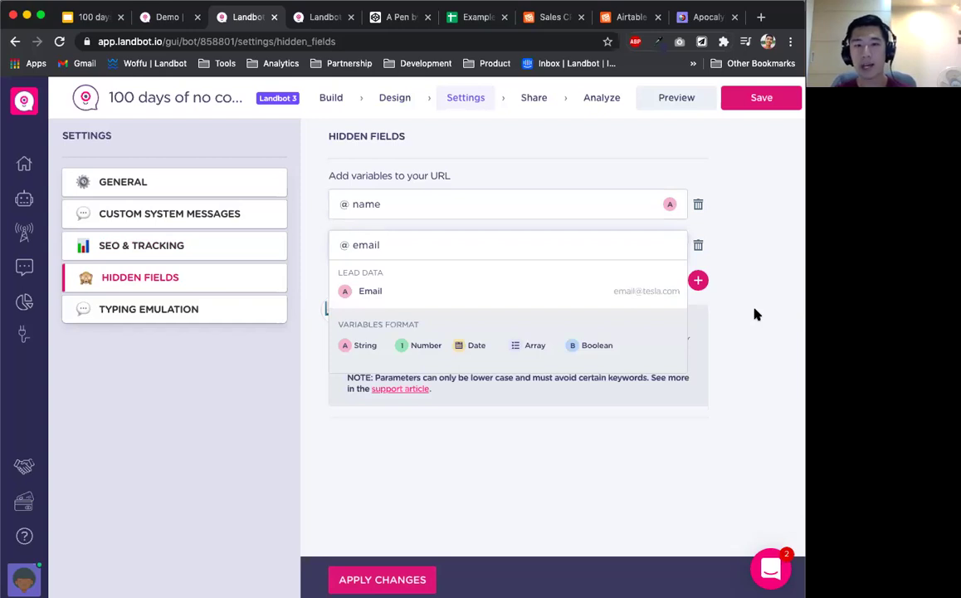
click(755, 314)
click(381, 579)
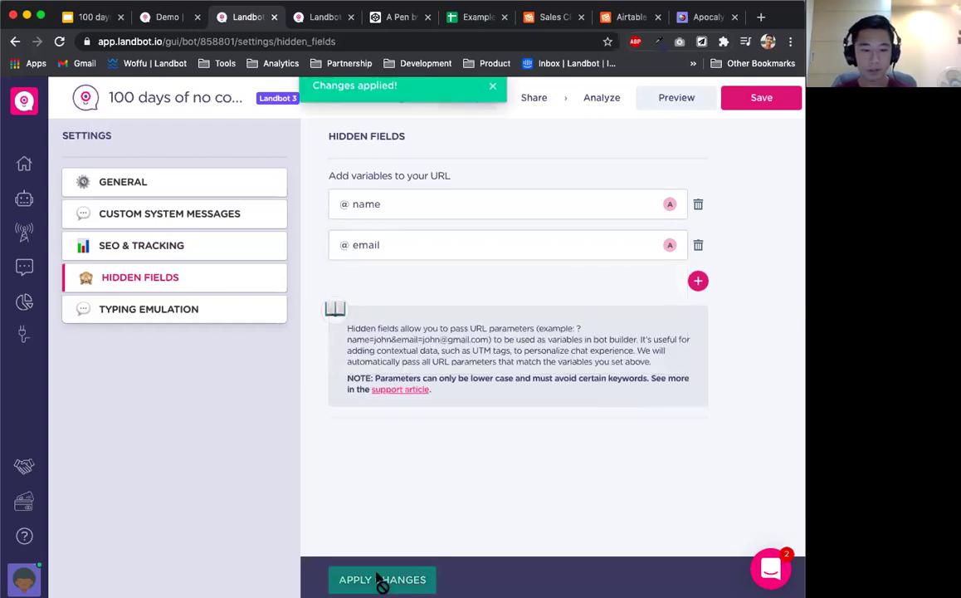
Review the Typing Emulation settings and compare the Livechat, Embed, Popup and Fullpage options for embedding the bot into a website
click(182, 315)
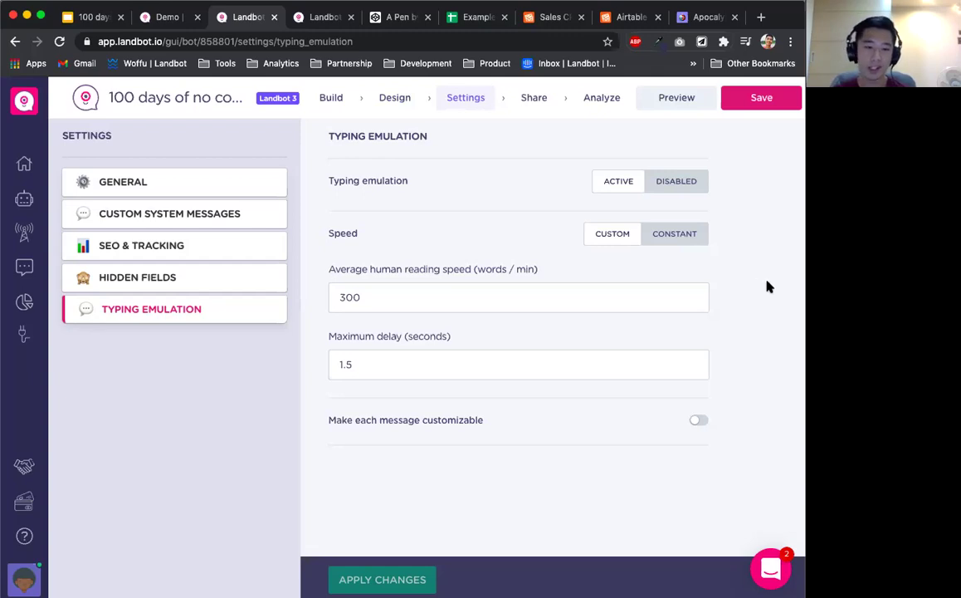
click(528, 99)
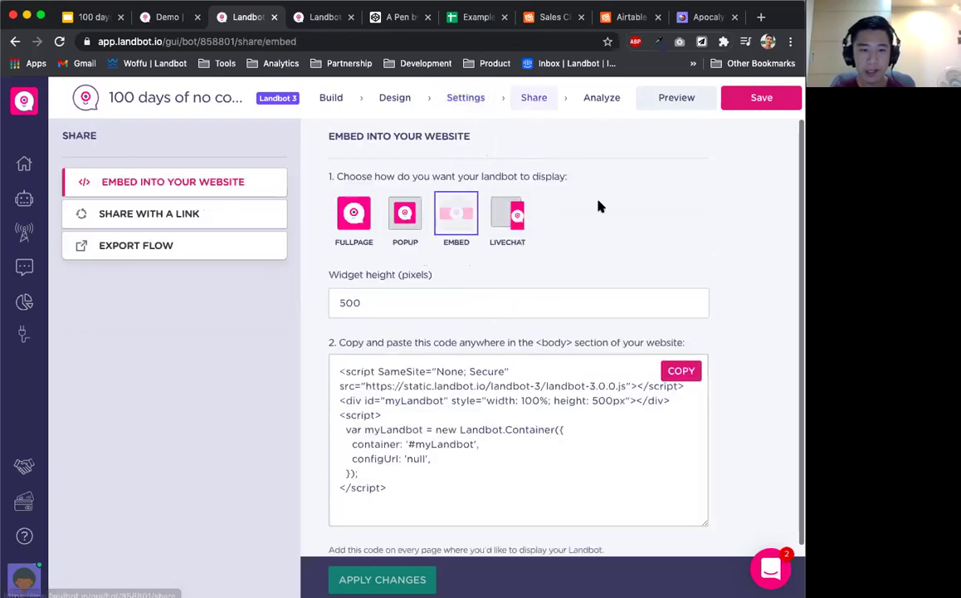
click(511, 224)
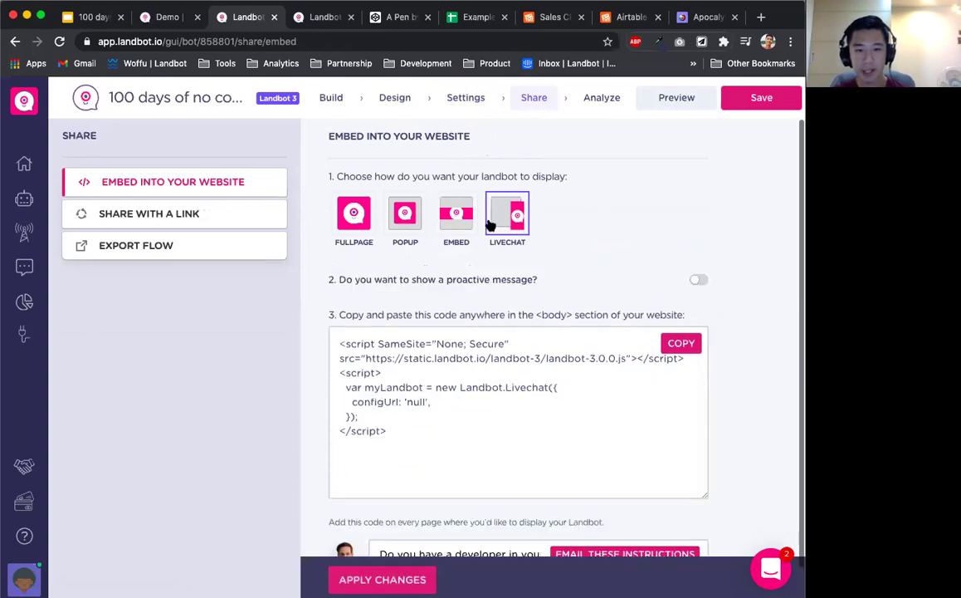
click(457, 220)
click(399, 213)
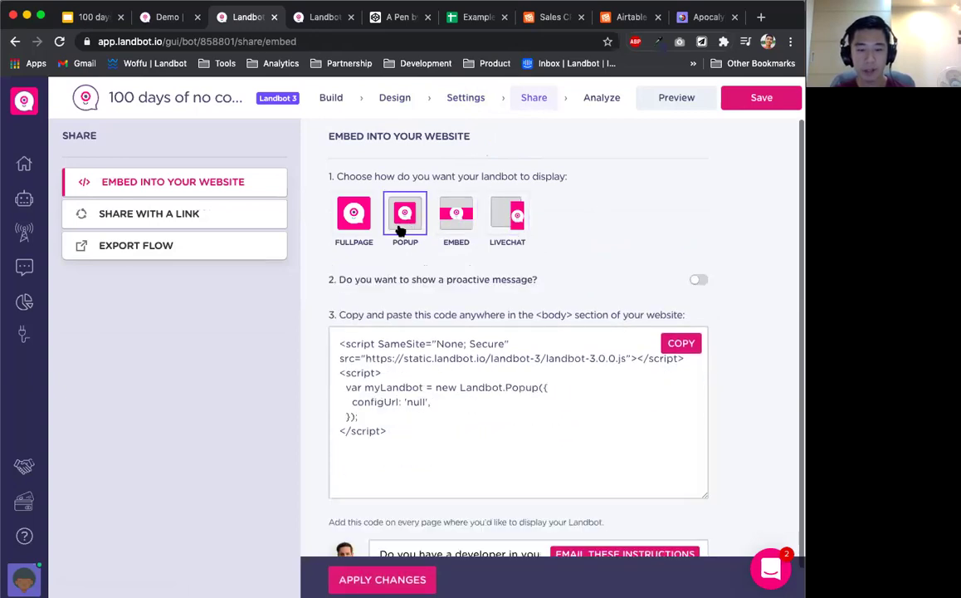
click(349, 216)
scroll(435, 303, down, 3)
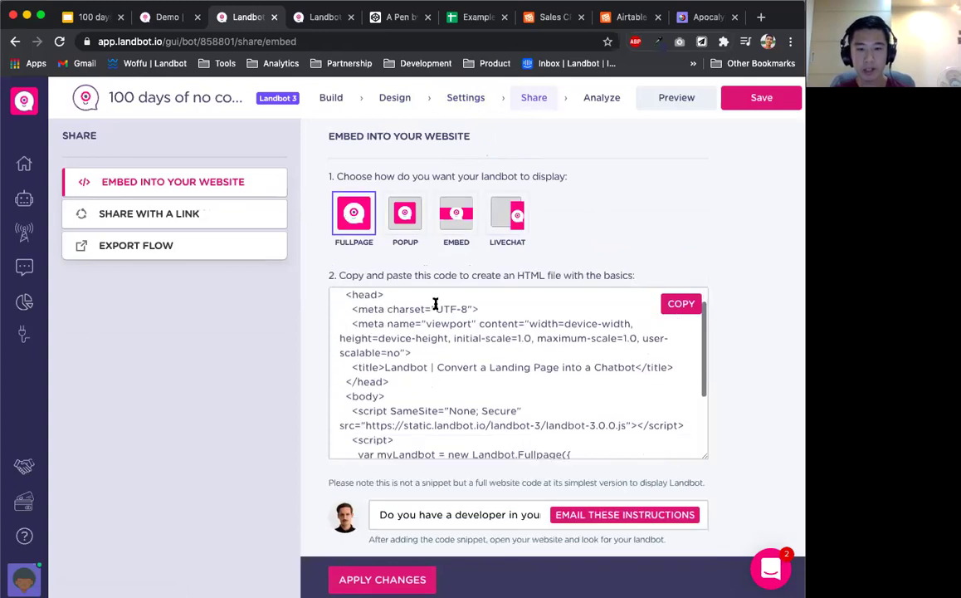
scroll(435, 303, up, 5)
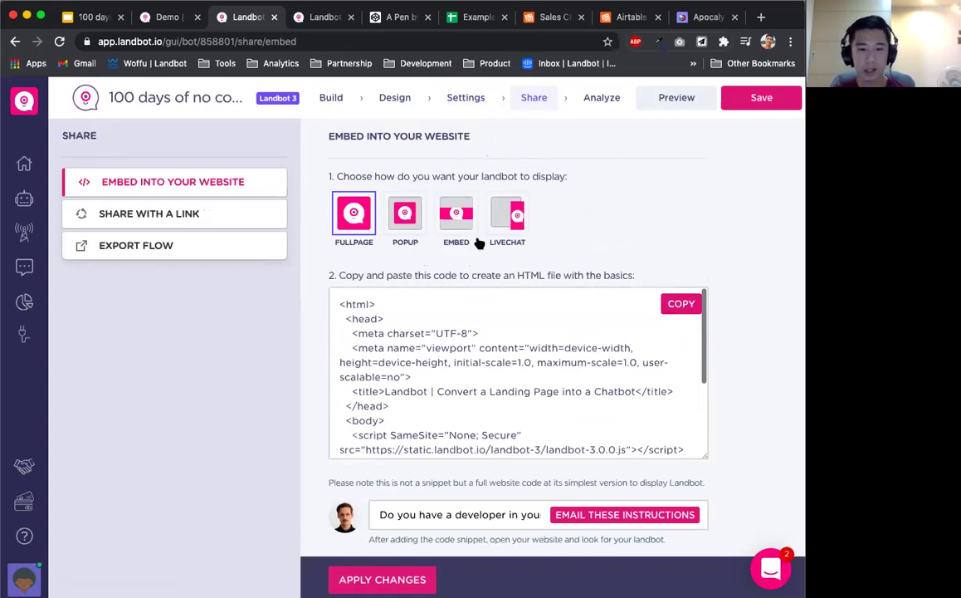
Copy the Popup embed snippet, paste it into the HTML editor of the CodePen pen, and open the chat popup in the preview
click(408, 220)
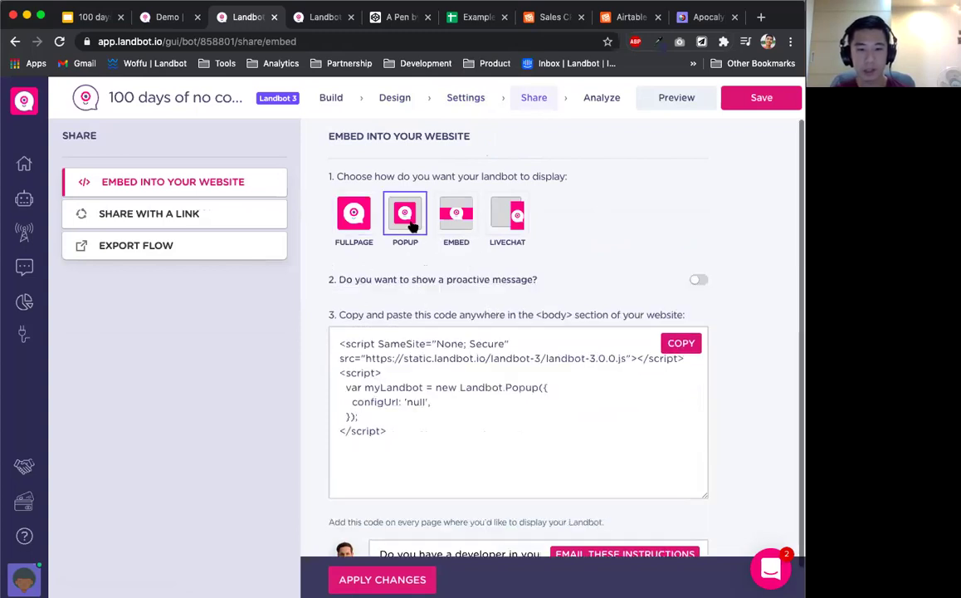
click(681, 342)
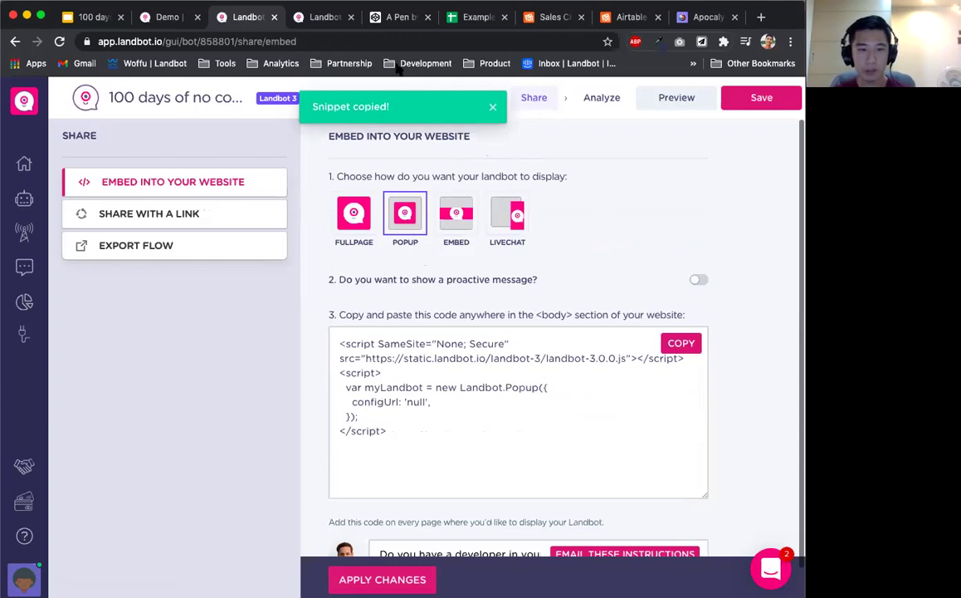
click(373, 17)
click(116, 200)
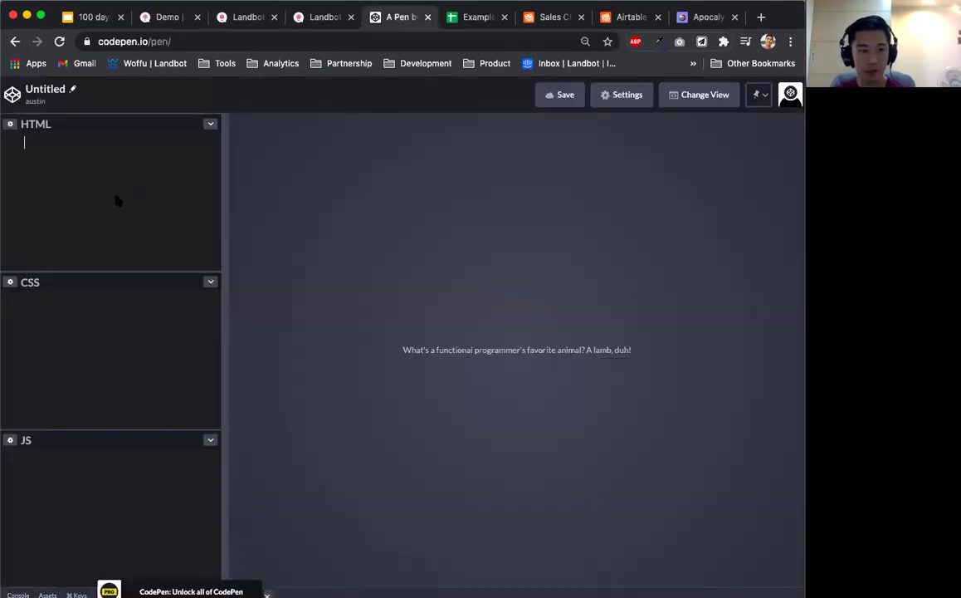
key(ctrl+v)
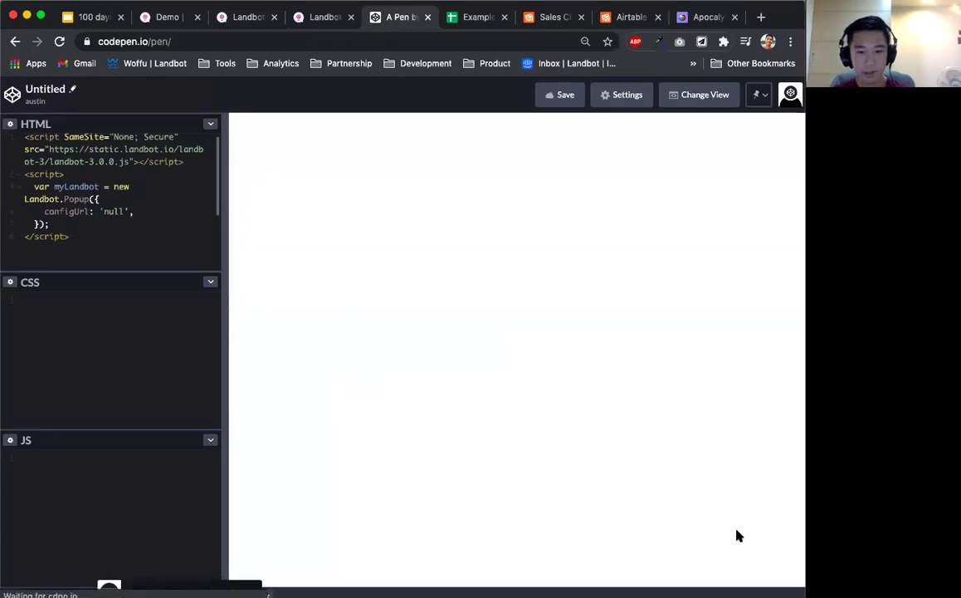
click(771, 563)
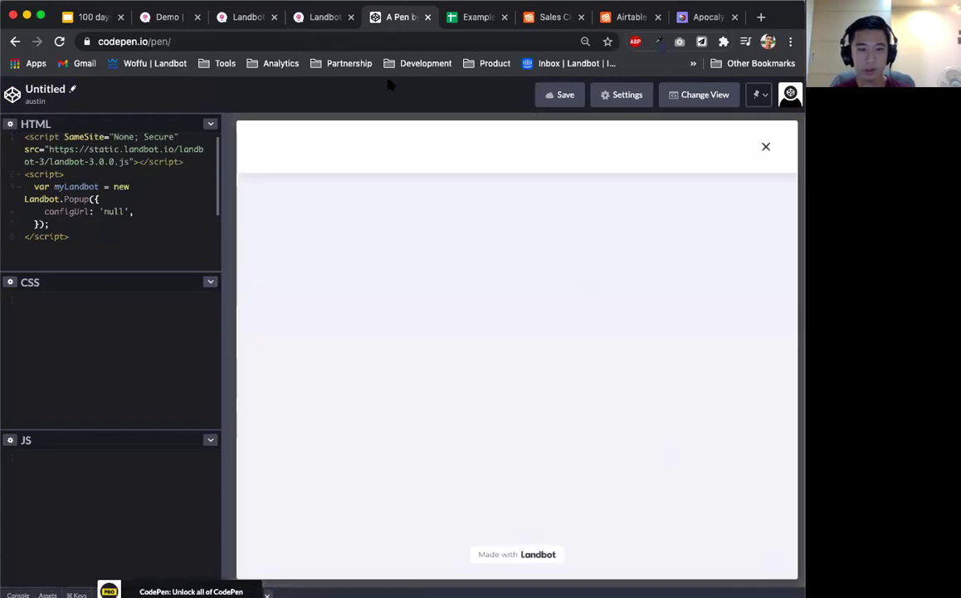
Return to the bot's Share settings in Landbot, review the Share with a Link options, and open the bot's public link
click(315, 16)
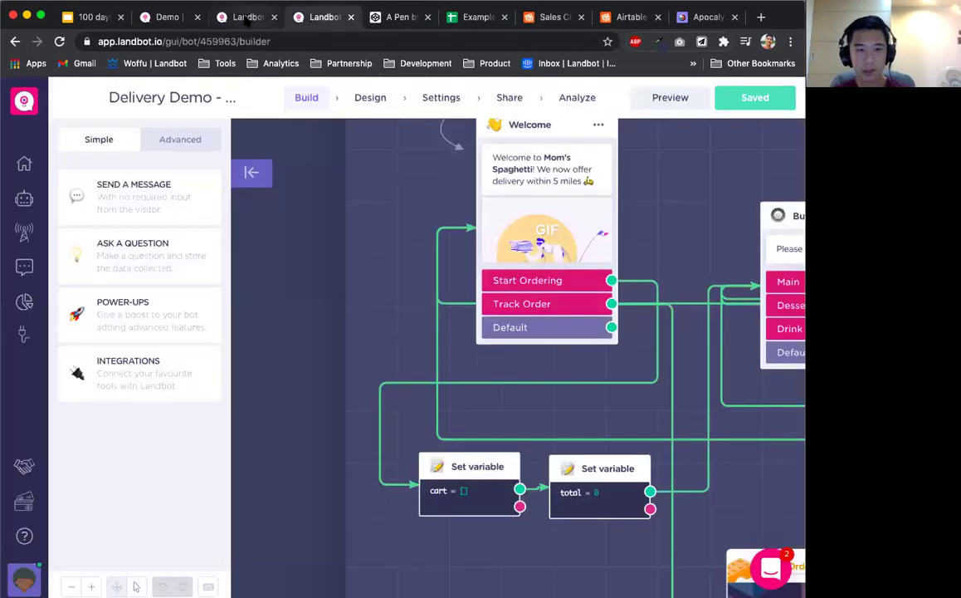
click(243, 17)
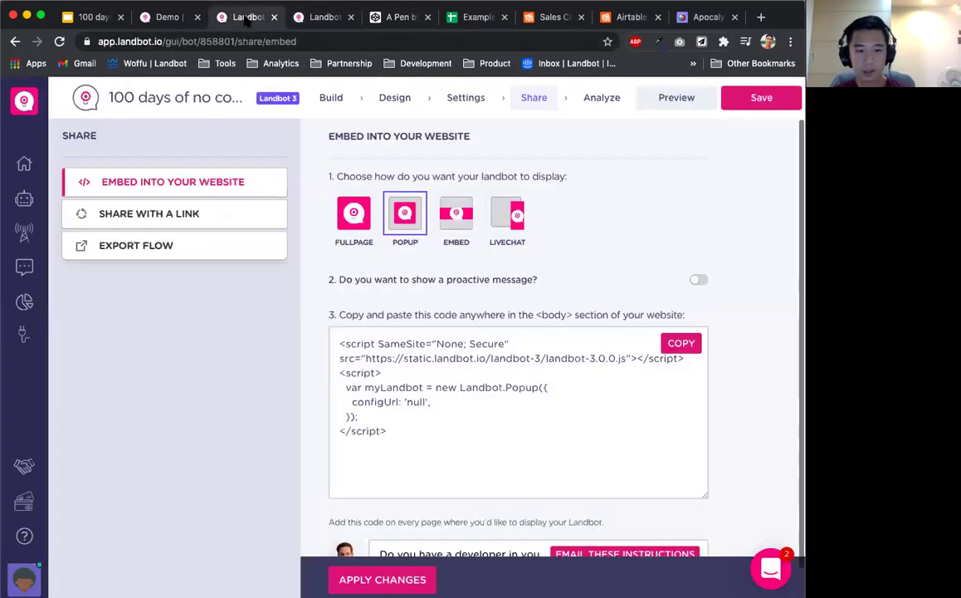
click(237, 209)
click(426, 371)
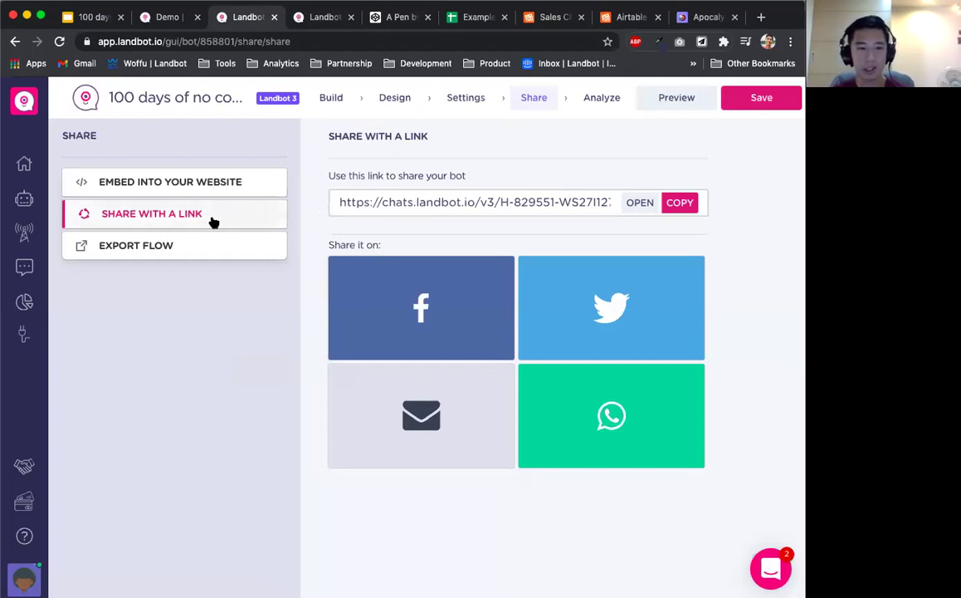
click(641, 207)
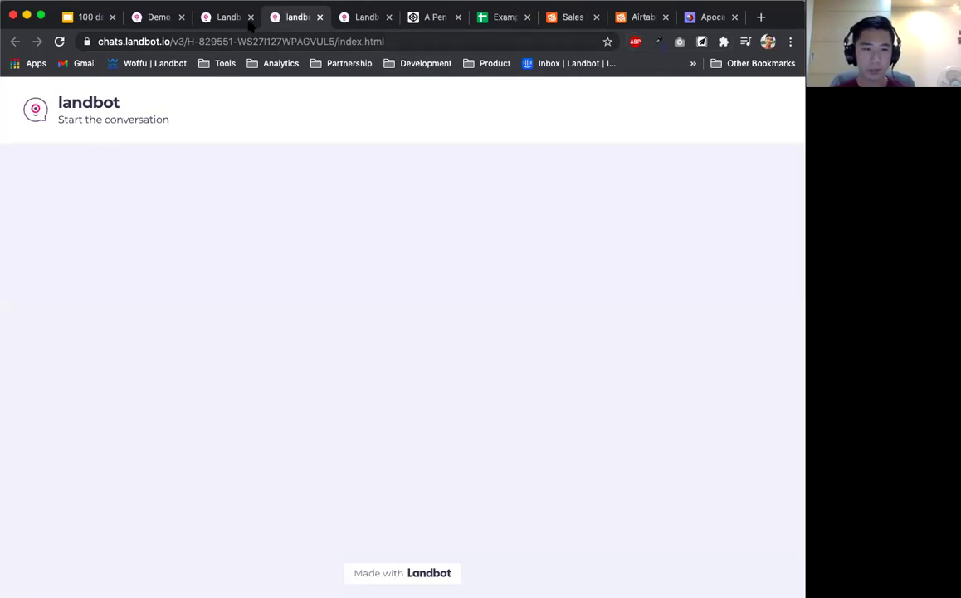
click(223, 20)
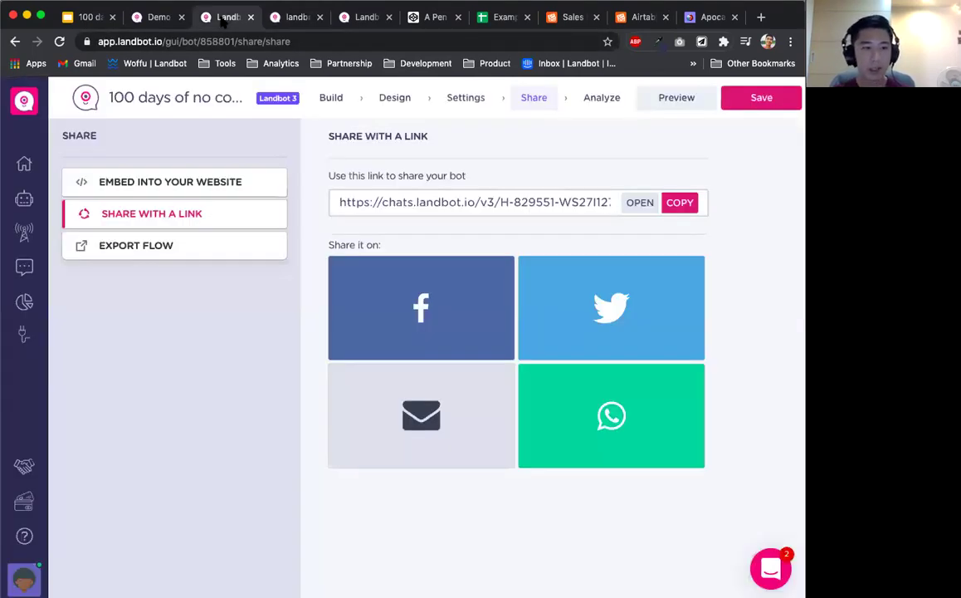
click(159, 18)
click(224, 18)
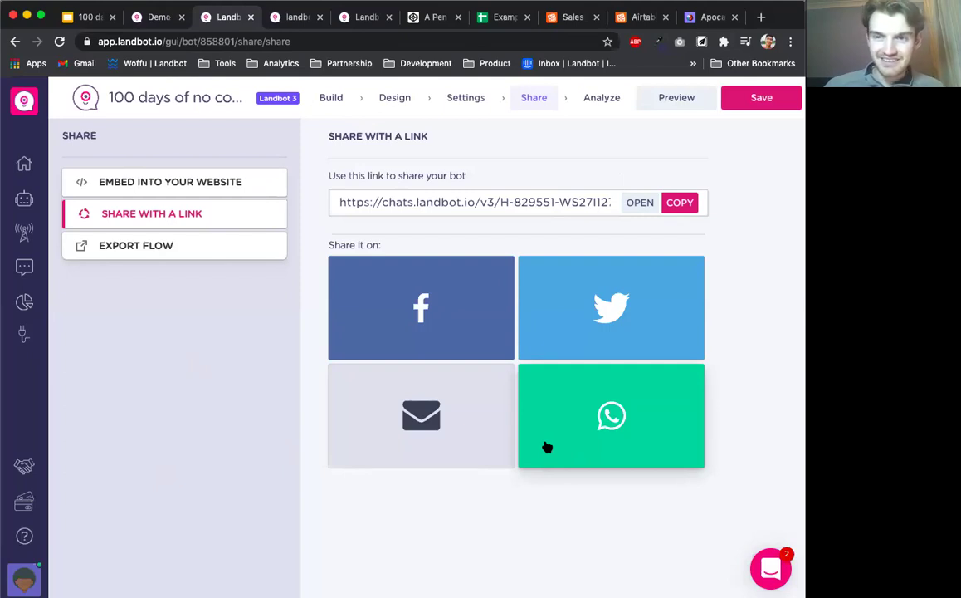
Examine the bot's analytics Metrics and the columns of its Users table
click(603, 98)
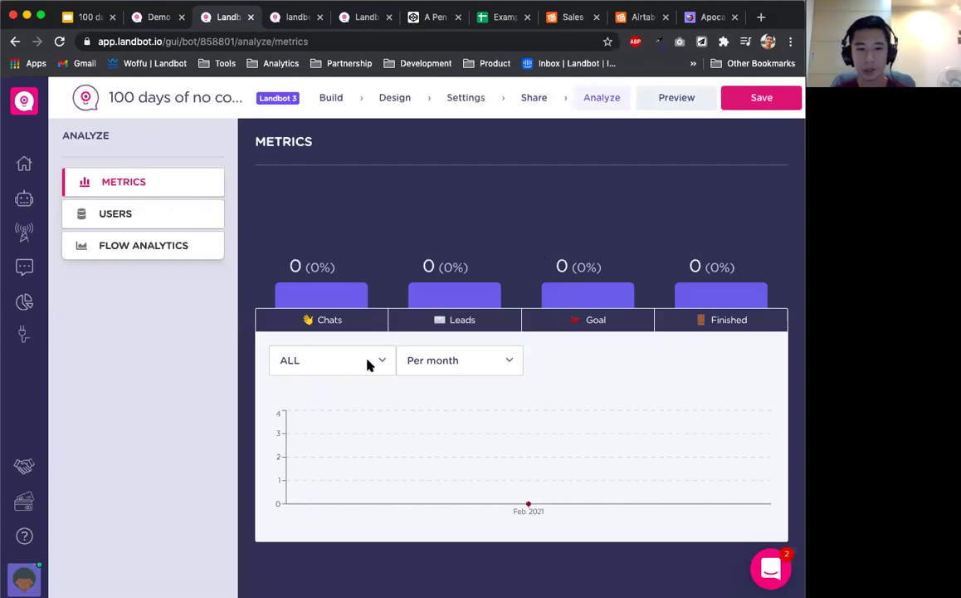
click(142, 219)
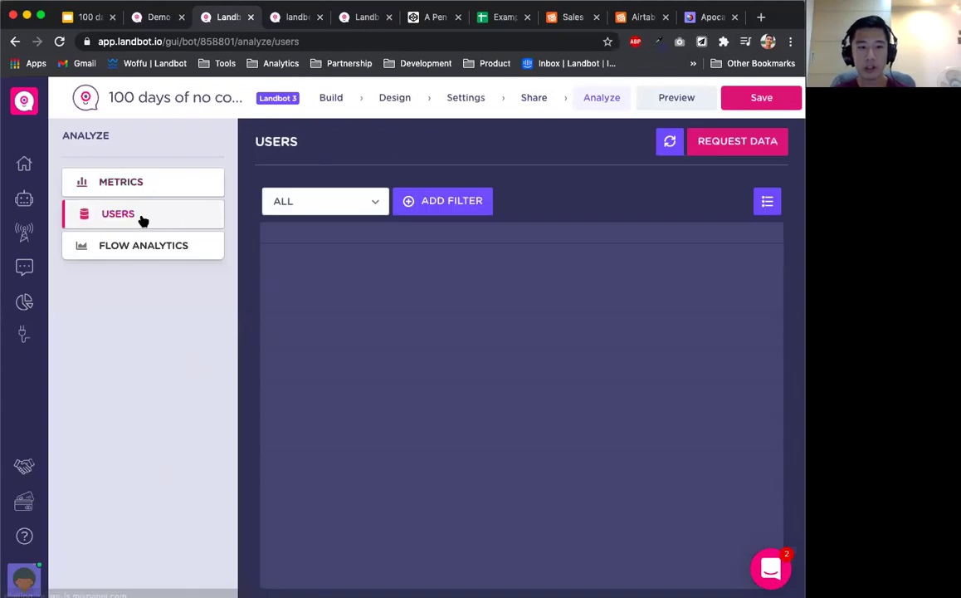
scroll(597, 311, right, 3)
scroll(498, 282, left, 3)
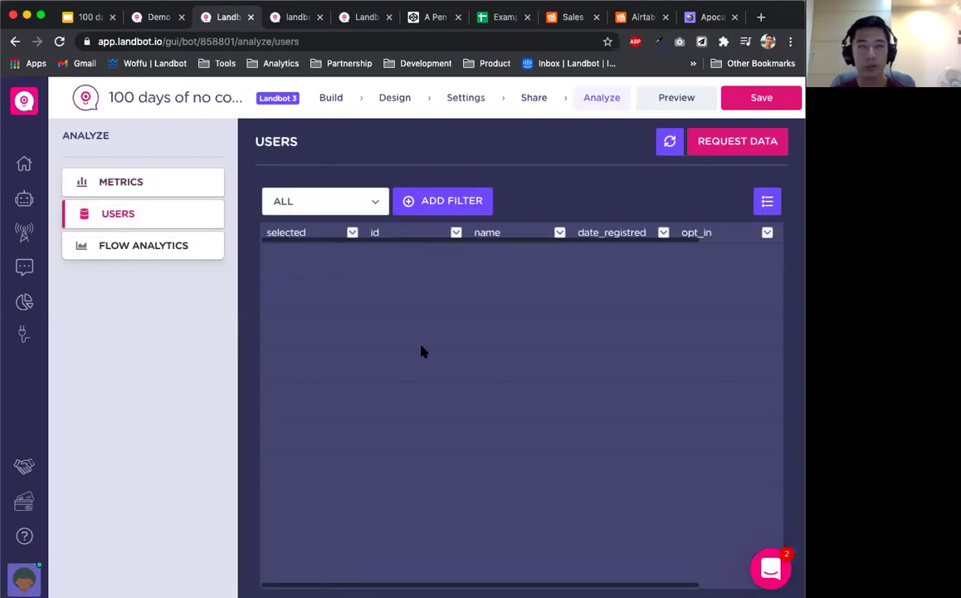